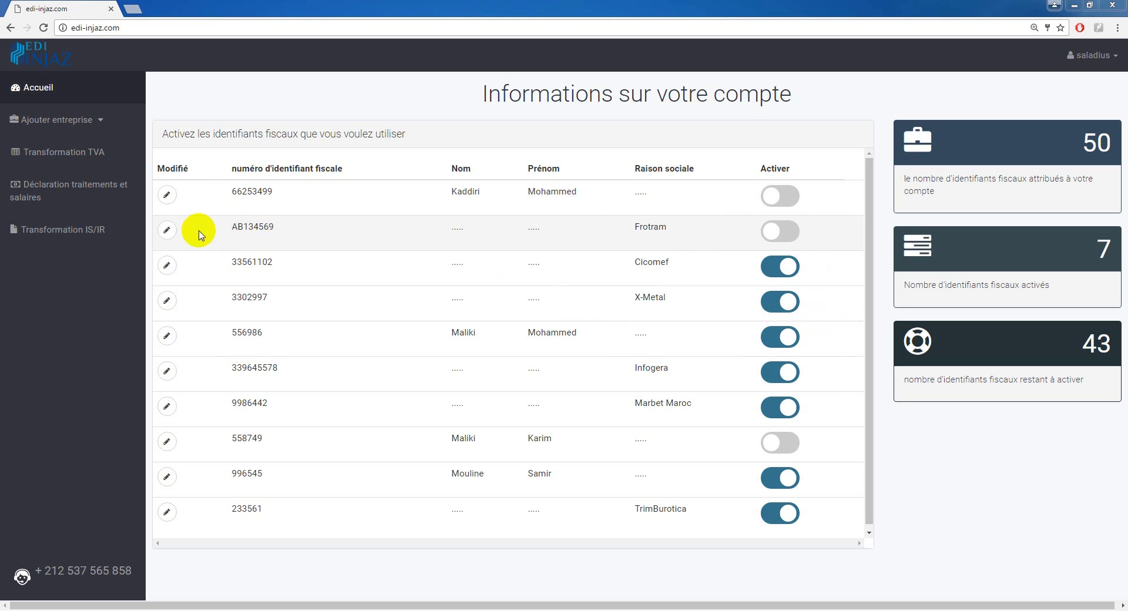
# - Go to Transformation IS/IR, download the Modèle Normal template and open Modele-Normal (3).xlsx in Excel
pyautogui.click(103, 235)
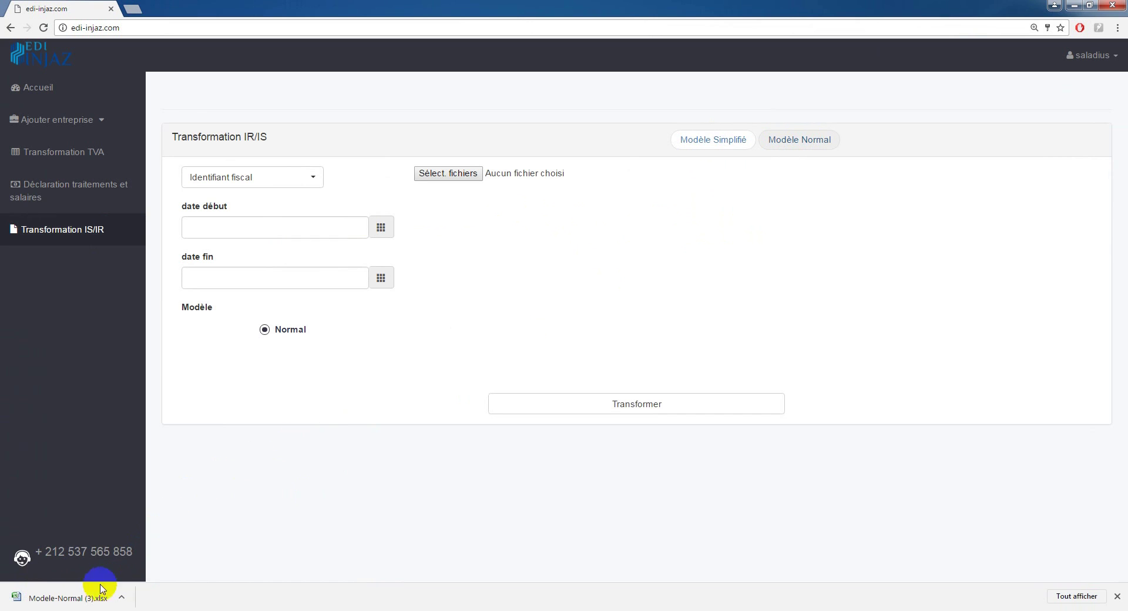
pyautogui.click(81, 598)
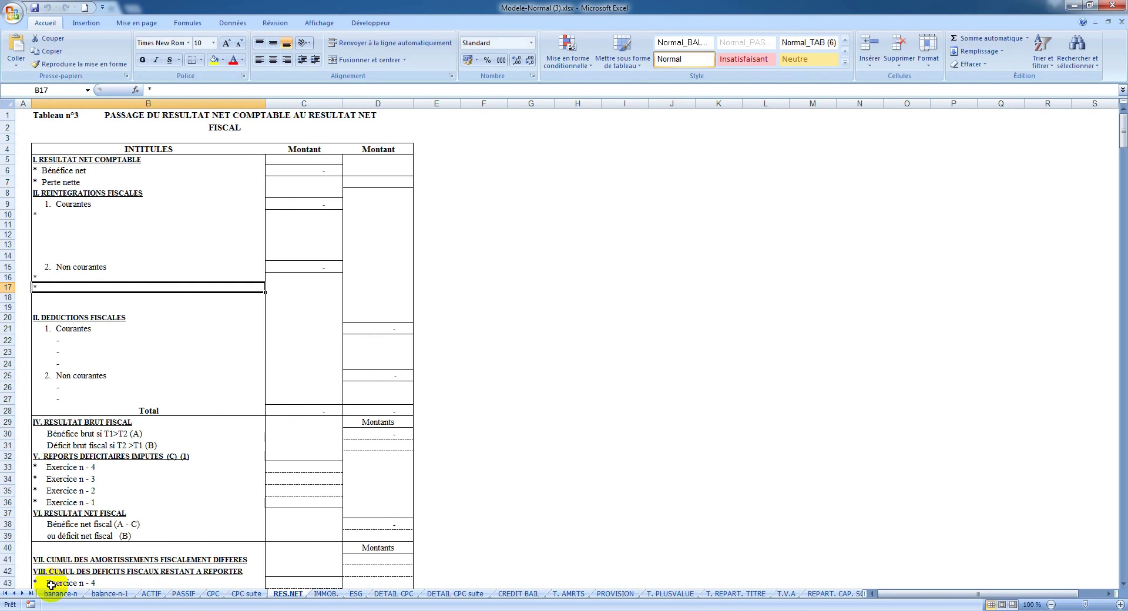
# - Review the blank template's sheets, including banance-n, RES.NET, CREDIT BAIL, T. PLUSVALUE, REPART. CAP. SOC, Dotation aux Amortissements and T. LOCATION
pyautogui.click(57, 592)
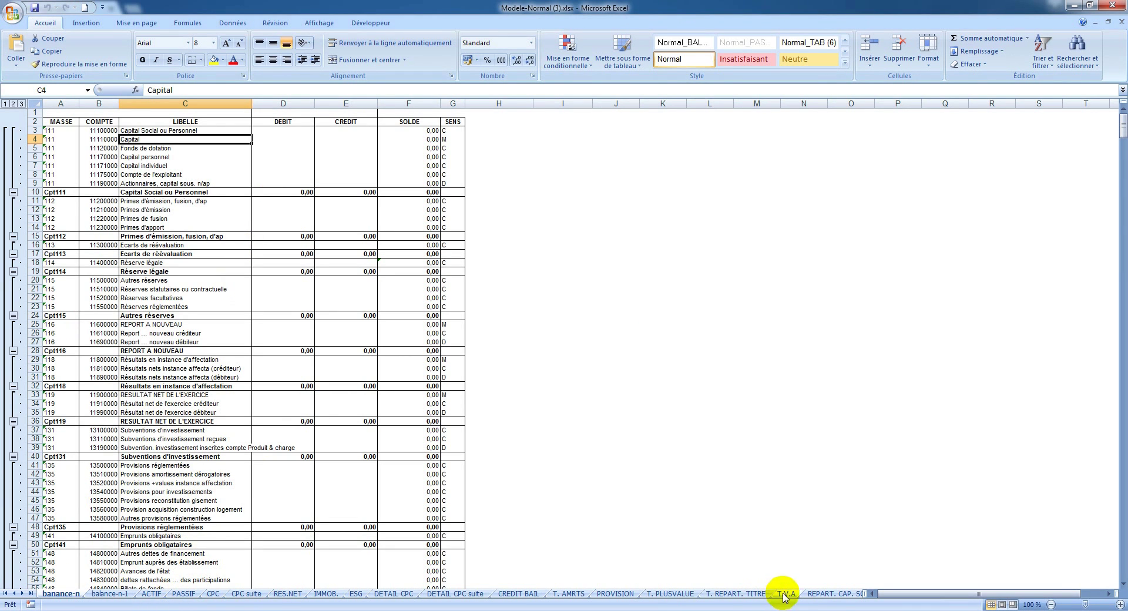
pyautogui.click(289, 593)
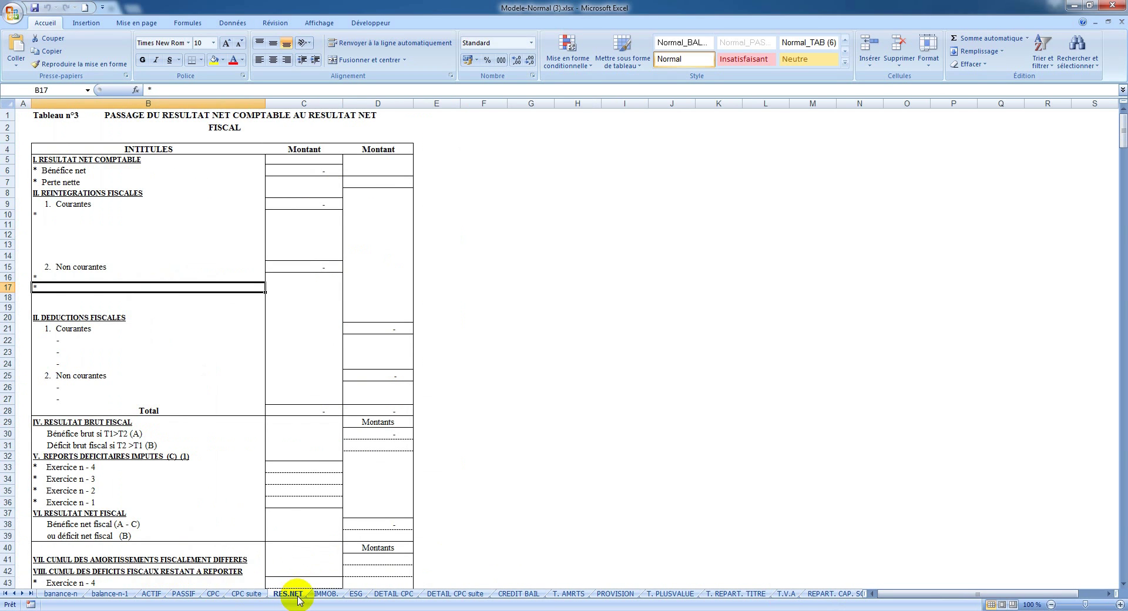
pyautogui.click(519, 594)
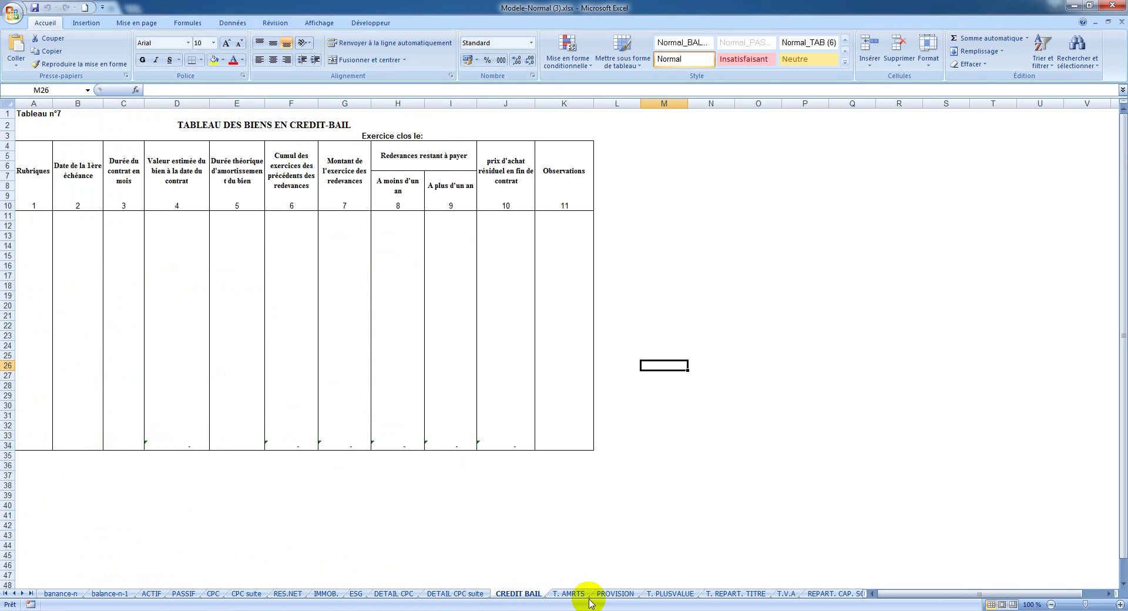
pyautogui.click(684, 595)
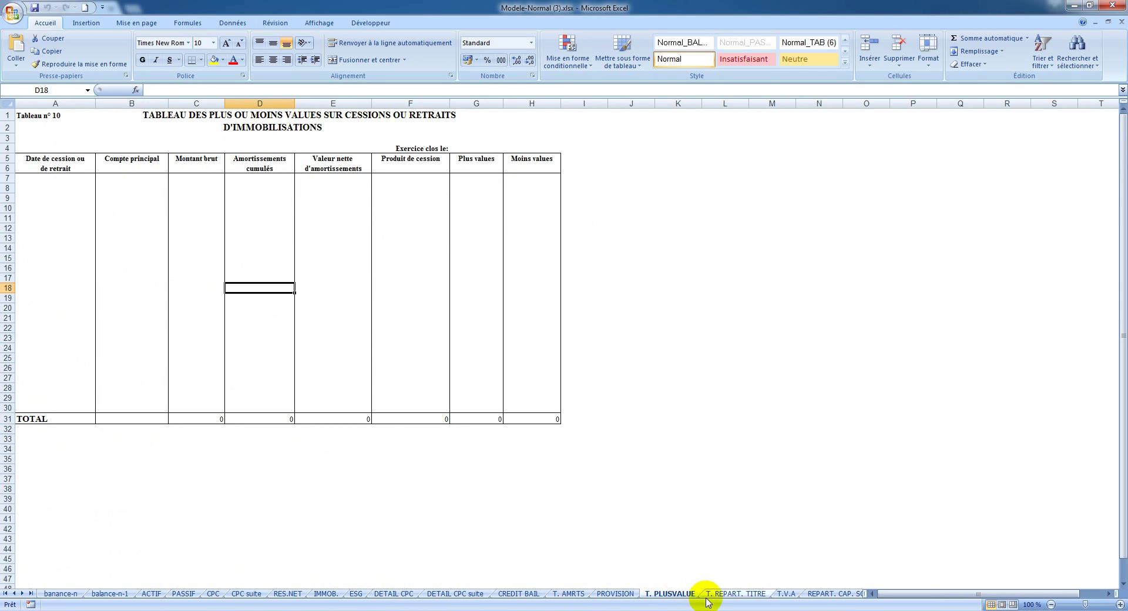
pyautogui.click(735, 594)
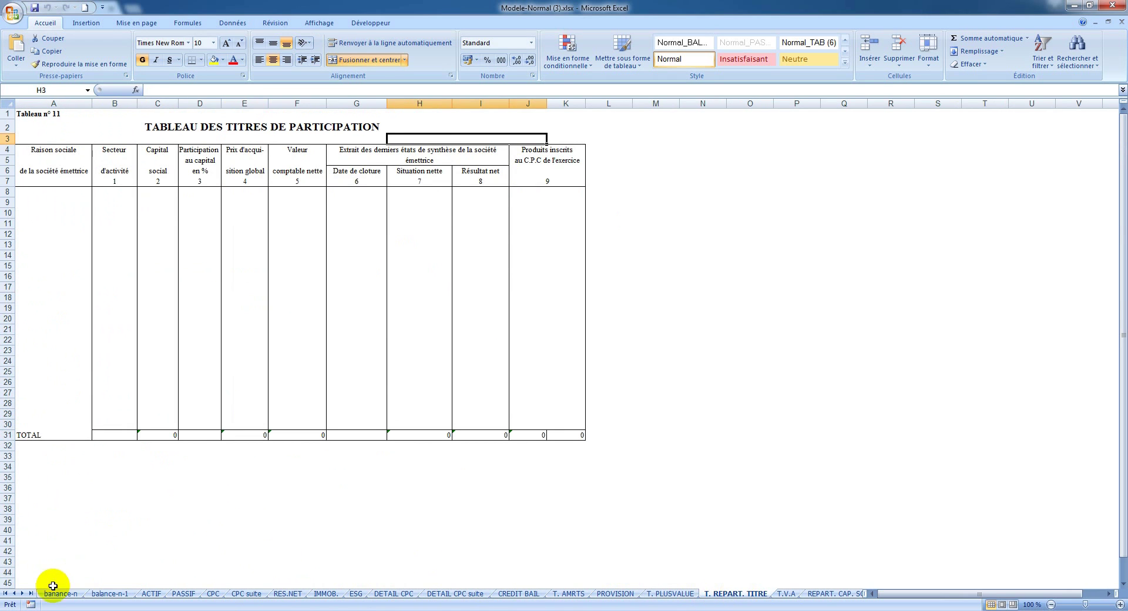
pyautogui.click(30, 593)
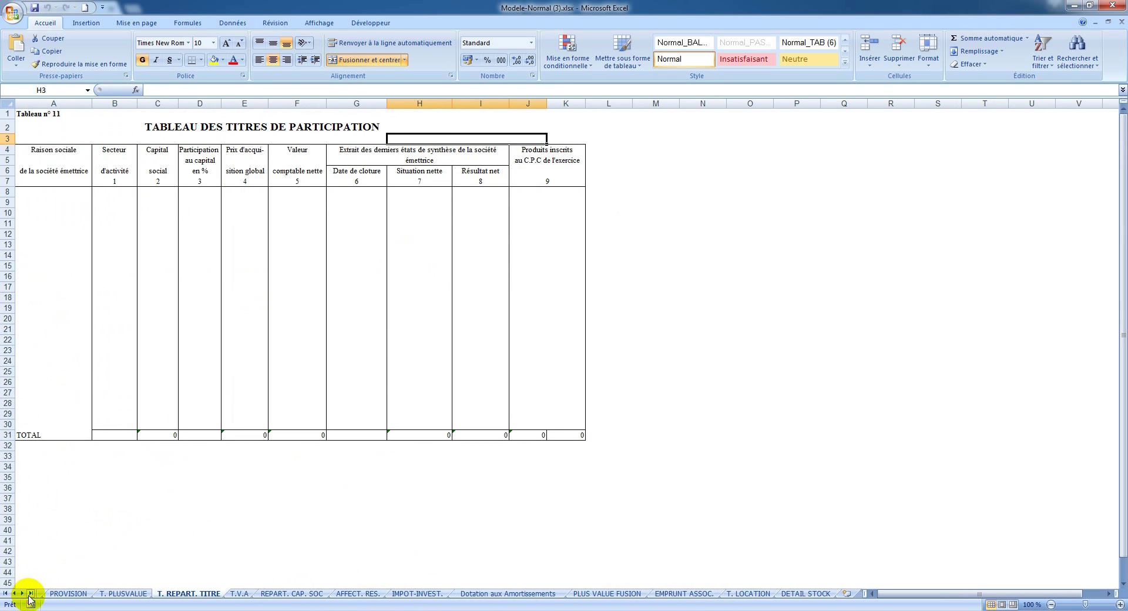
pyautogui.click(297, 595)
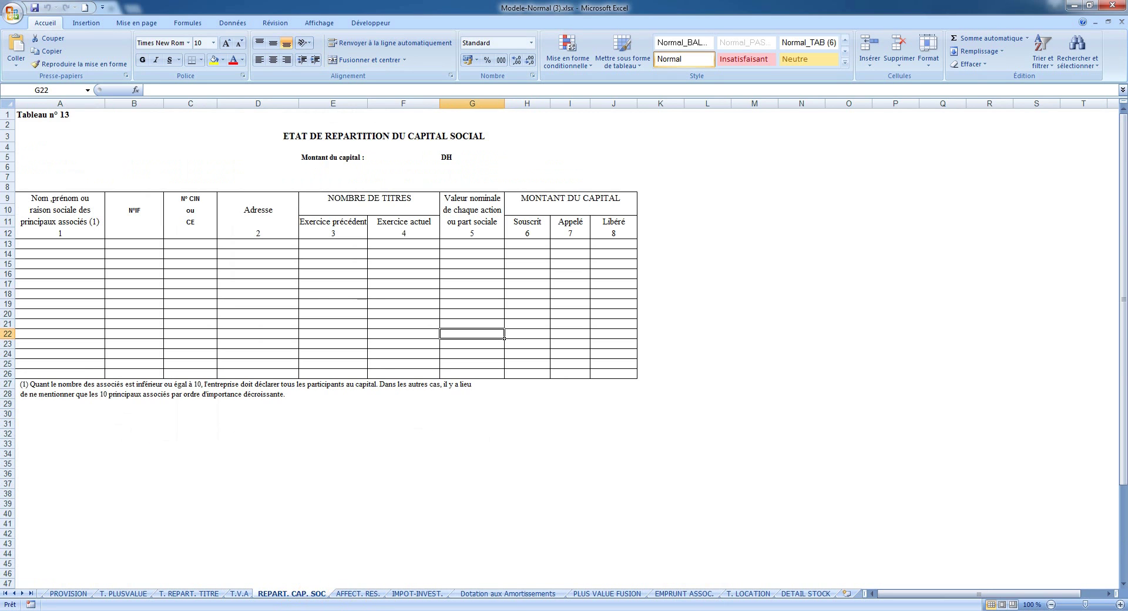
pyautogui.click(512, 594)
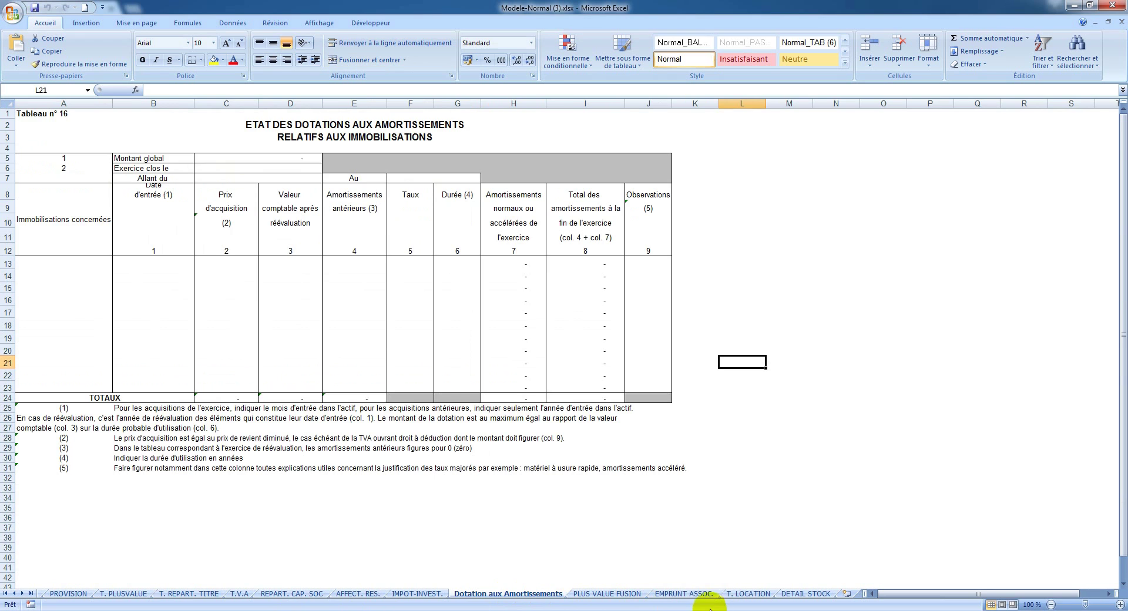
pyautogui.click(698, 593)
pyautogui.click(754, 593)
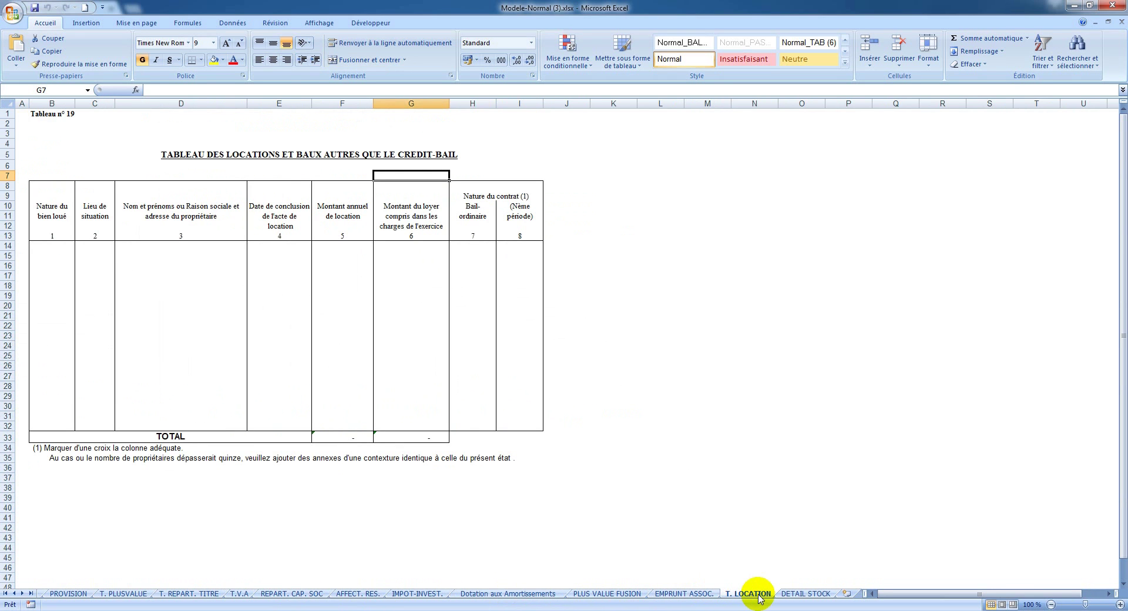
pyautogui.click(6, 593)
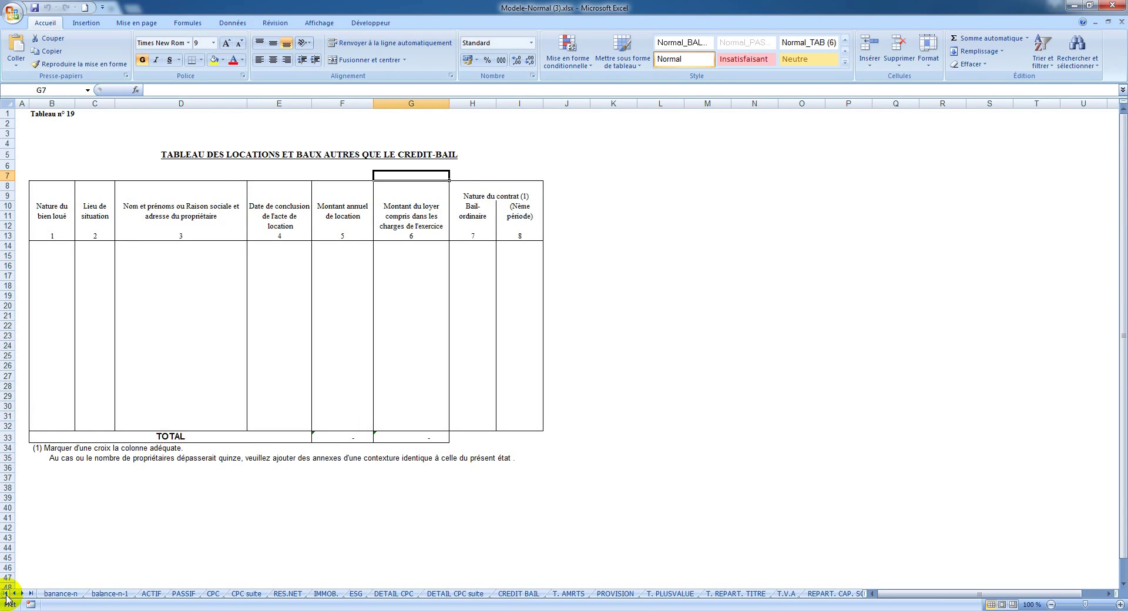
pyautogui.click(62, 593)
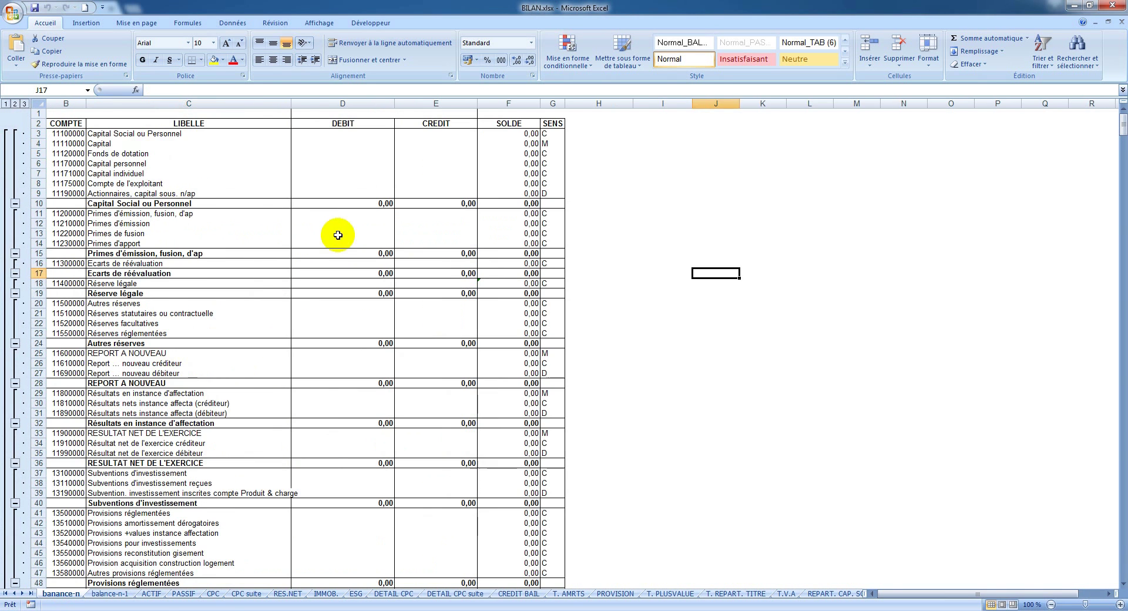
# - In BILAN.xlsx, examine the debit, credit and balance entries on the banance-n and balance-n-1 sheets
pyautogui.click(337, 235)
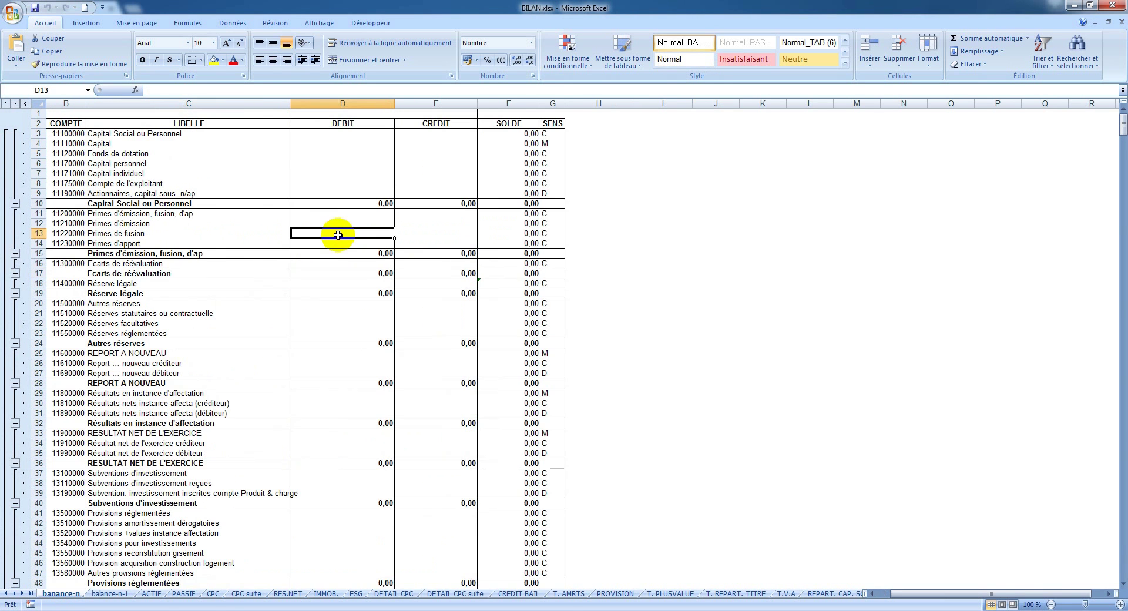
pyautogui.scroll(-5, 338, 235)
pyautogui.scroll(-4, 337, 235)
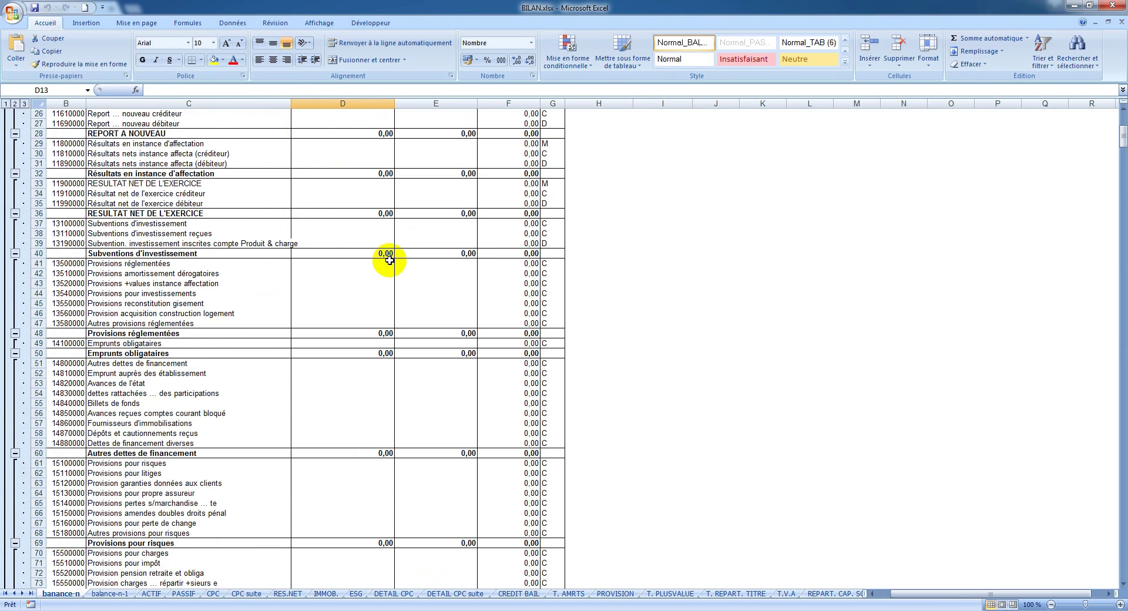
pyautogui.scroll(-3, 388, 253)
pyautogui.scroll(-18, 388, 259)
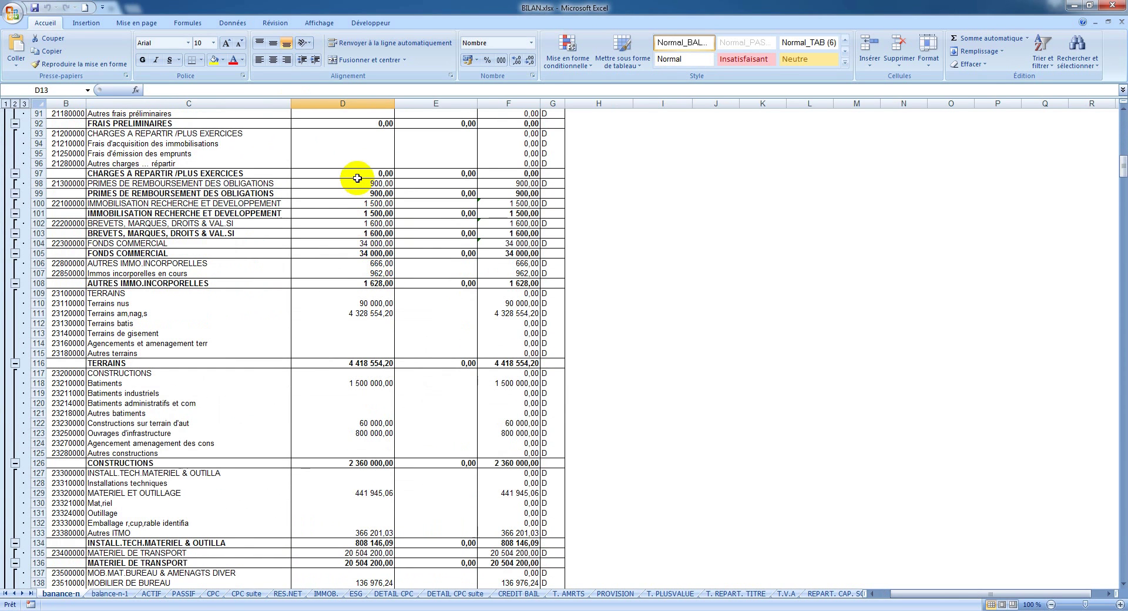
pyautogui.click(353, 184)
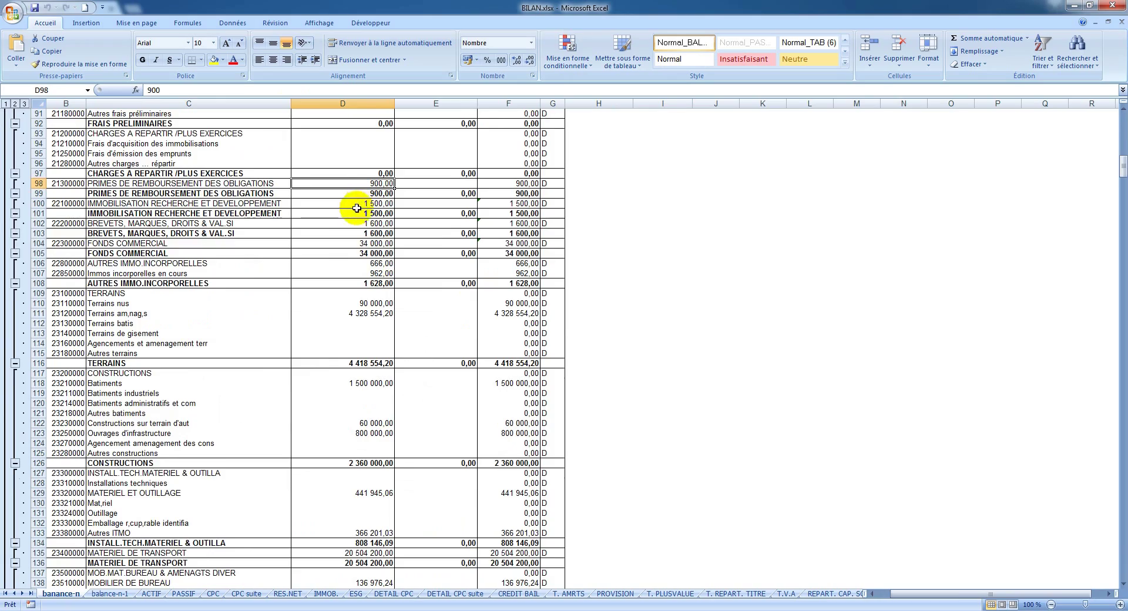
pyautogui.scroll(-20, 357, 208)
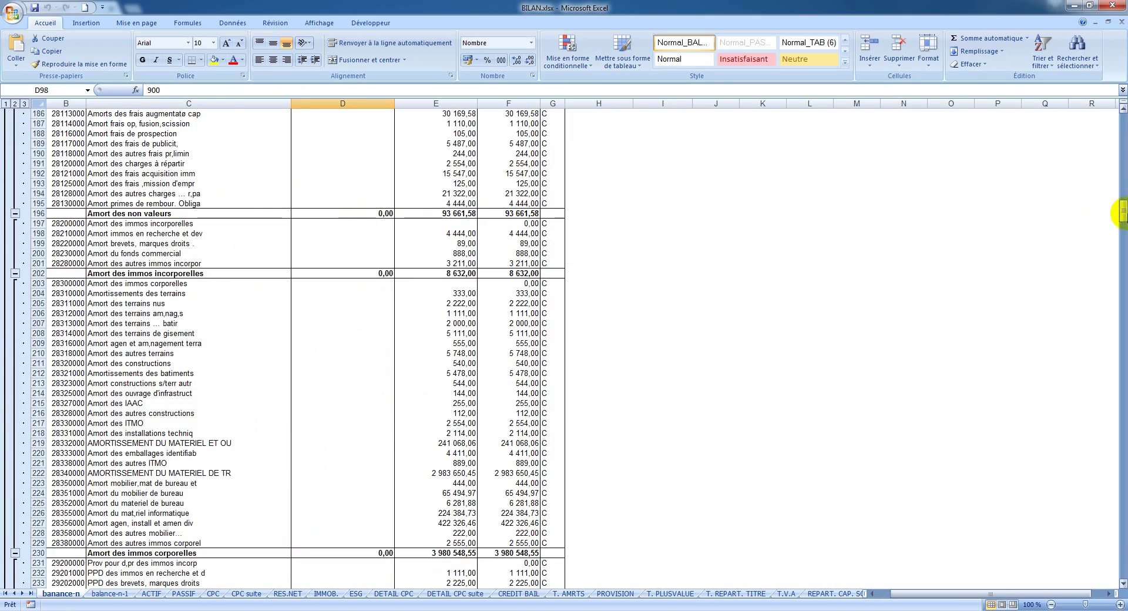
pyautogui.moveTo(1121, 212); pyautogui.dragTo(1113, 311)
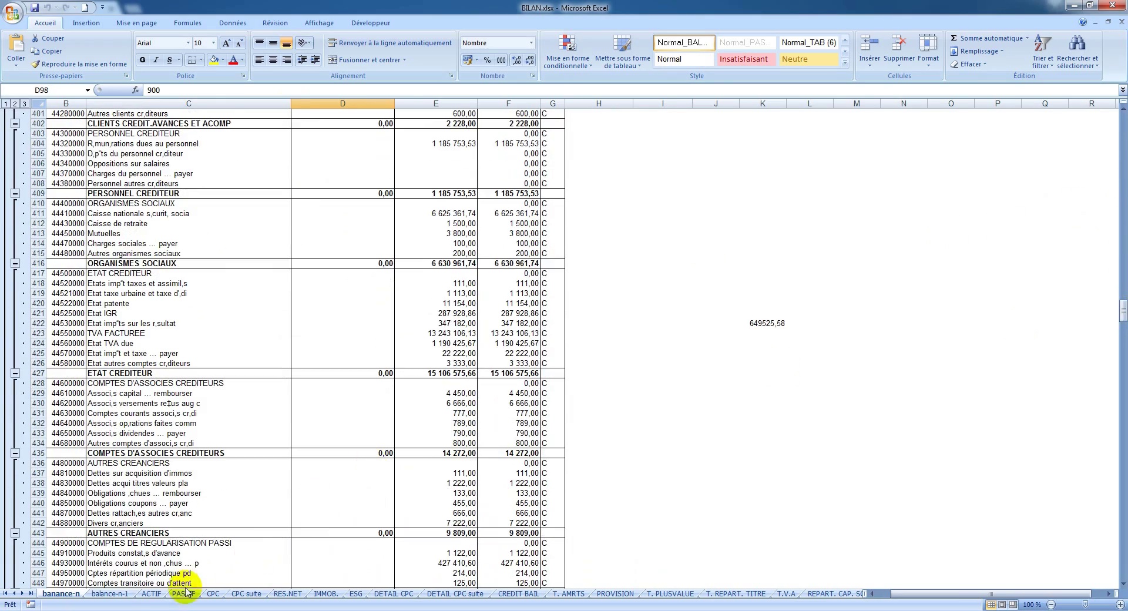
pyautogui.click(109, 593)
pyautogui.scroll(-20, 452, 247)
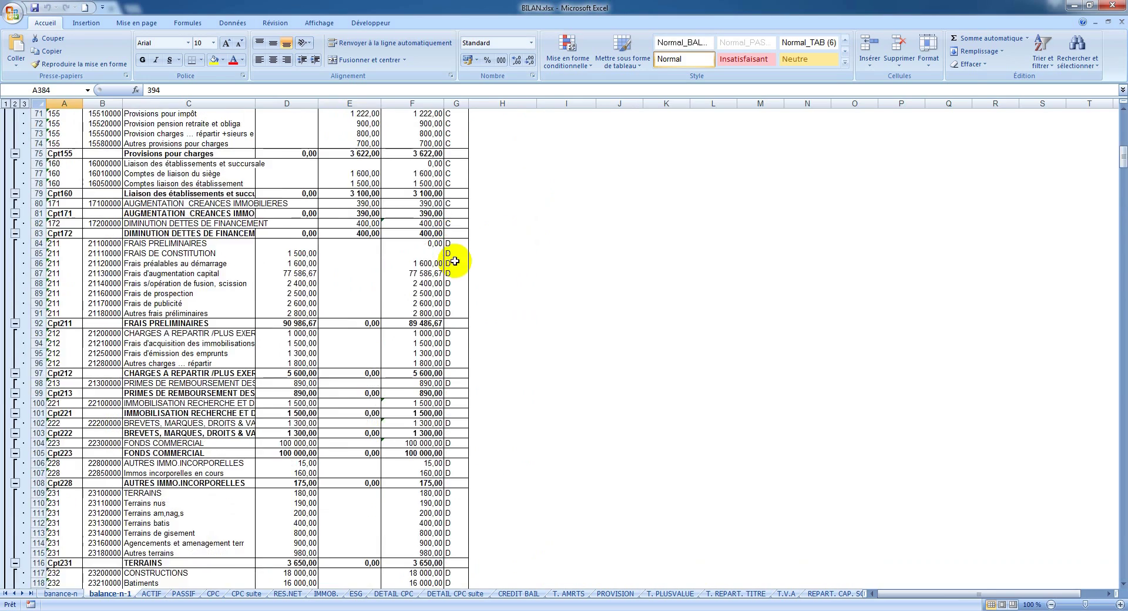
pyautogui.scroll(-20, 456, 261)
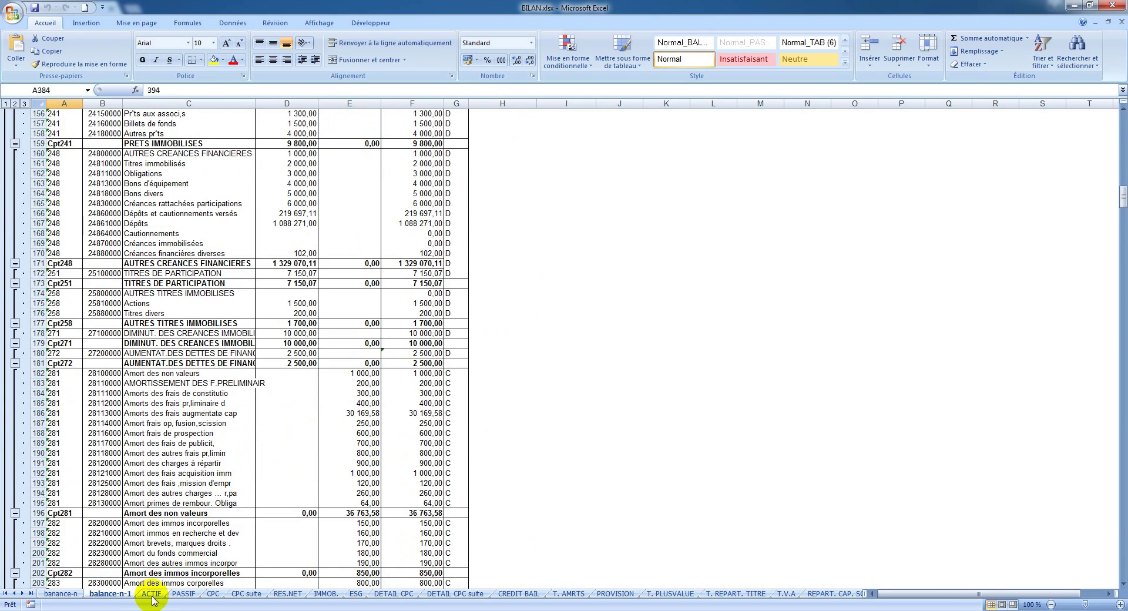
# - Examine the filled-in ACTIF, PASSIF, CPC and CPC suite statements down to their totals
pyautogui.click(152, 594)
pyautogui.scroll(-7, 235, 390)
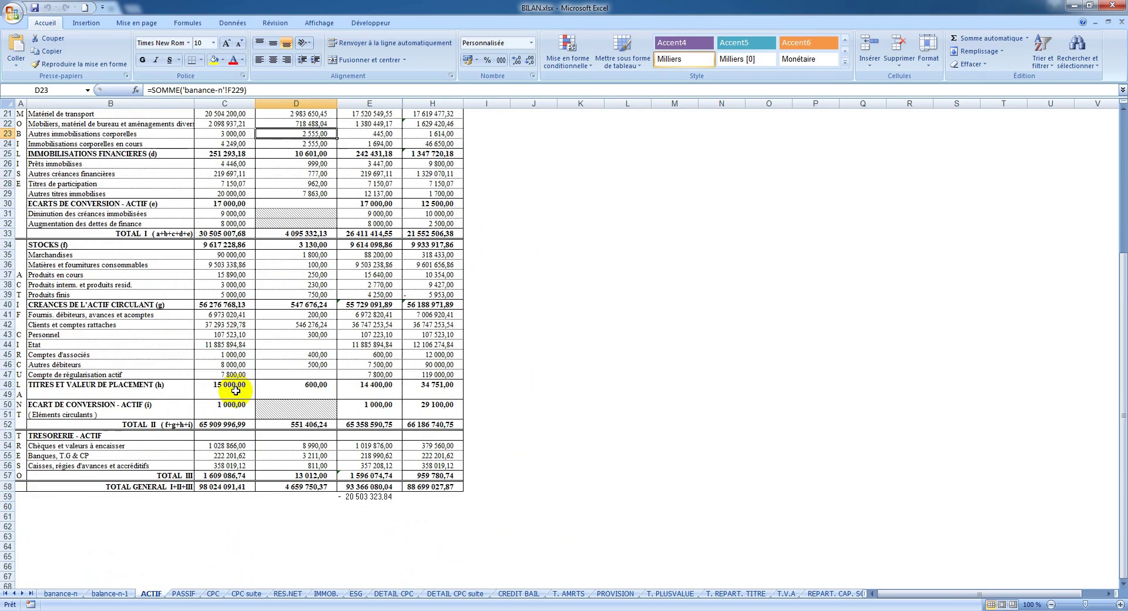
pyautogui.click(183, 594)
pyautogui.scroll(-8, 280, 426)
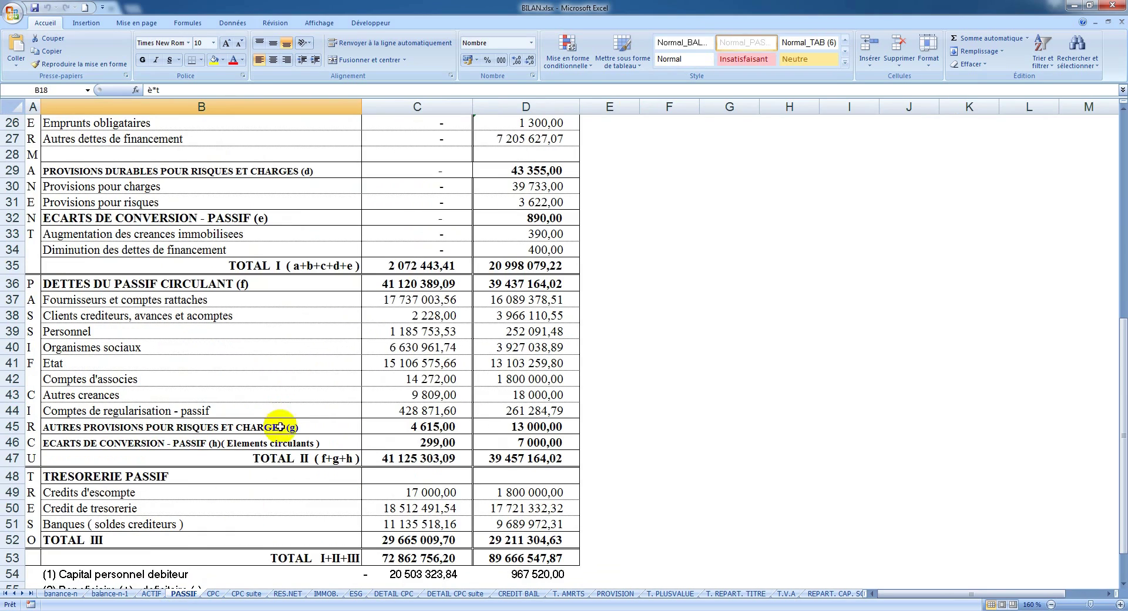
pyautogui.click(214, 594)
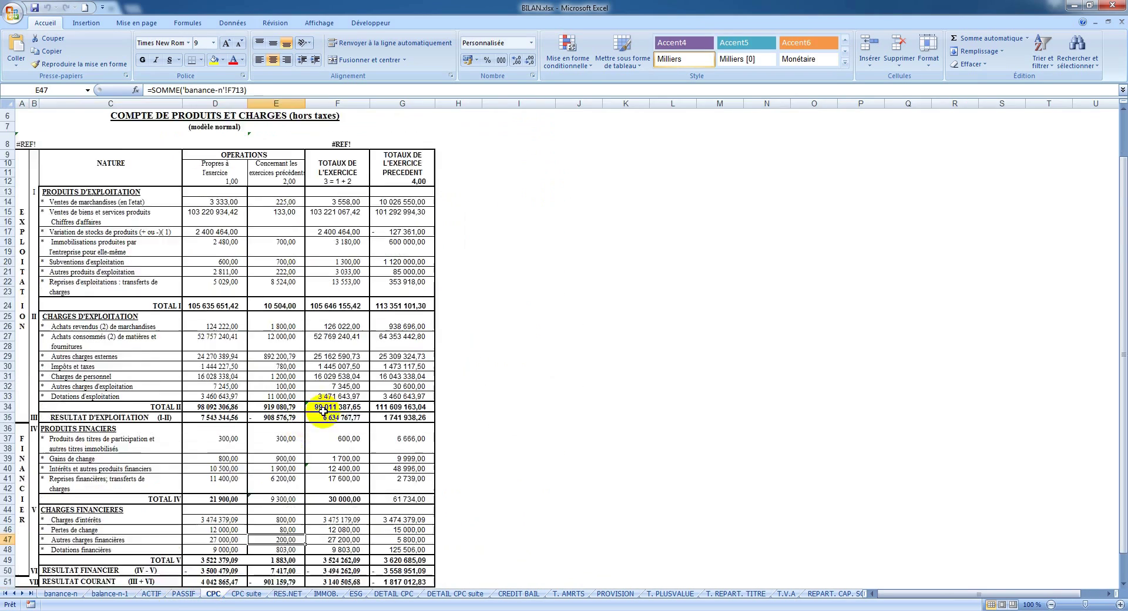
pyautogui.scroll(-5, 323, 411)
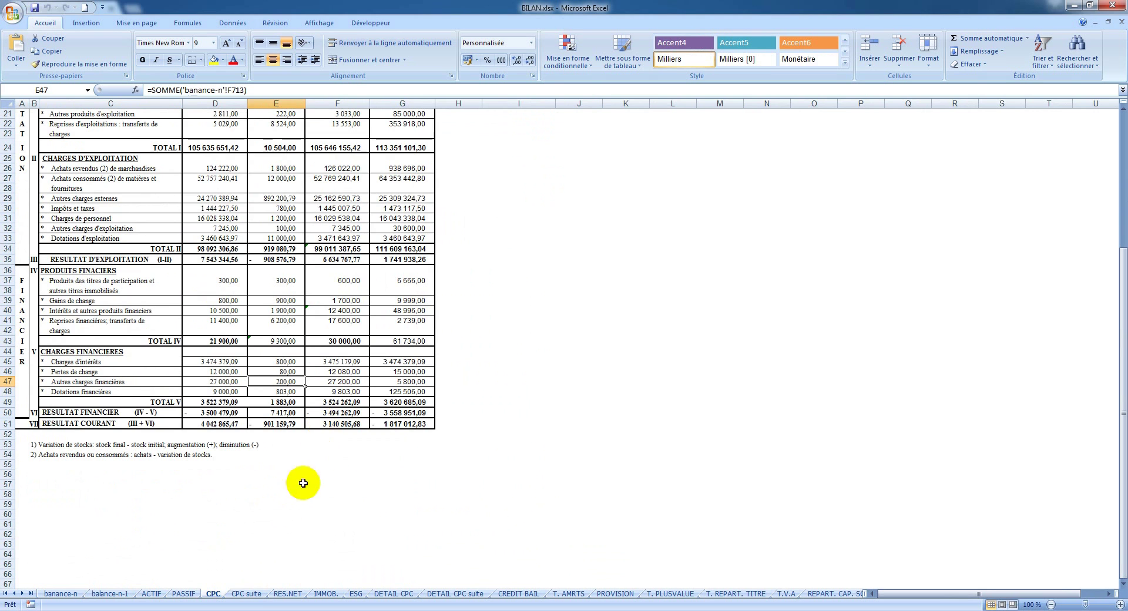
pyautogui.click(245, 593)
pyautogui.scroll(-2, 369, 470)
# - Examine the RES.NET table, including the Non courantes reintegrations and the lines detailed beneath them
pyautogui.click(289, 593)
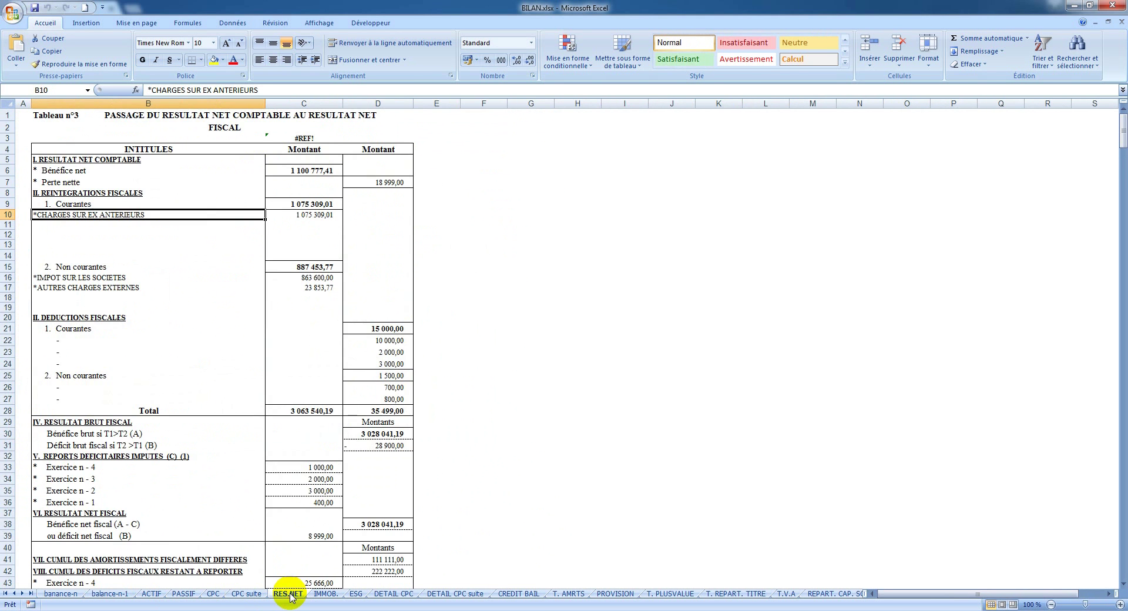
pyautogui.scroll(-10, 411, 458)
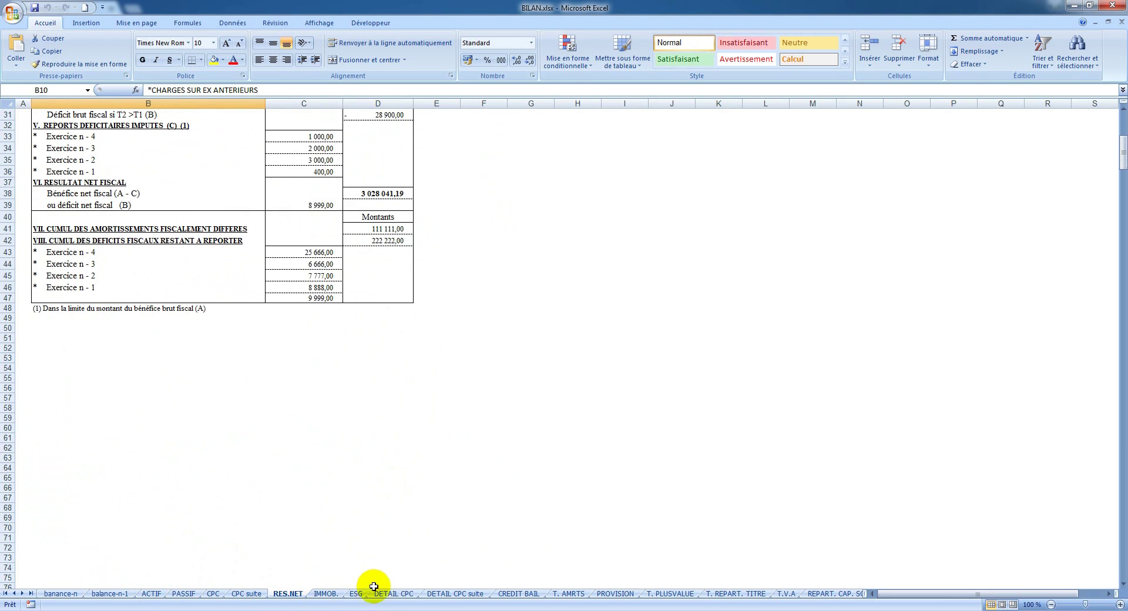
pyautogui.scroll(10, 381, 470)
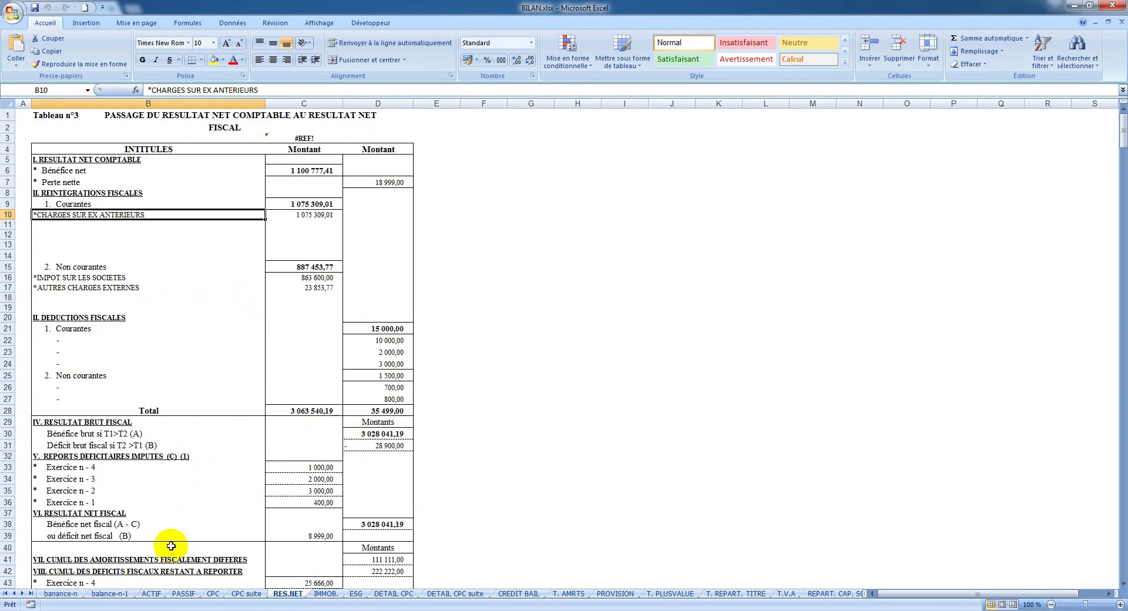
pyautogui.click(102, 269)
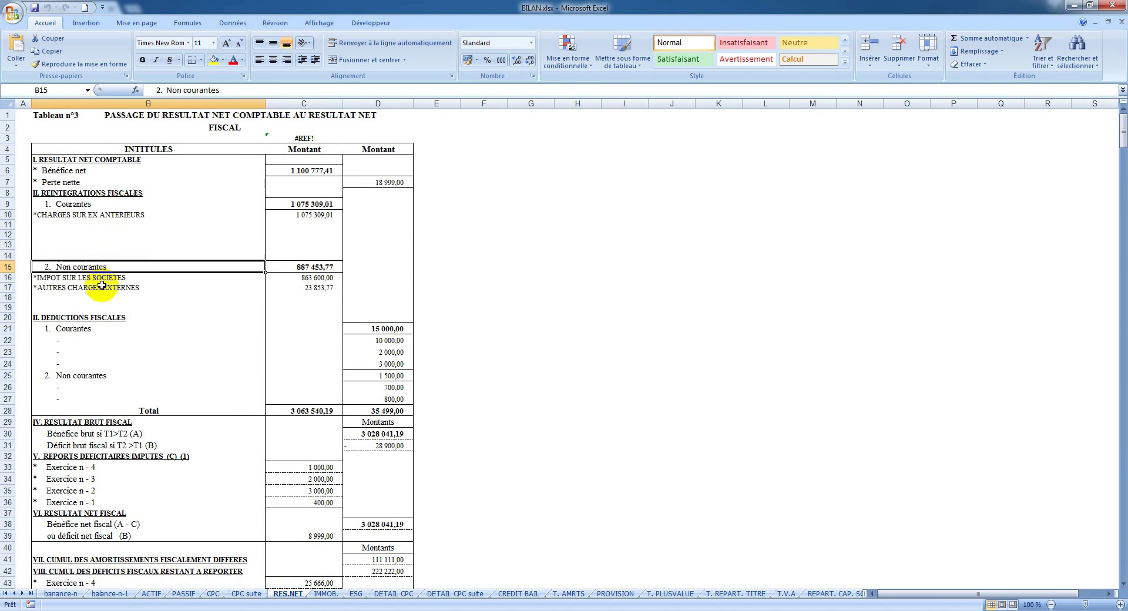
pyautogui.click(103, 288)
pyautogui.click(100, 276)
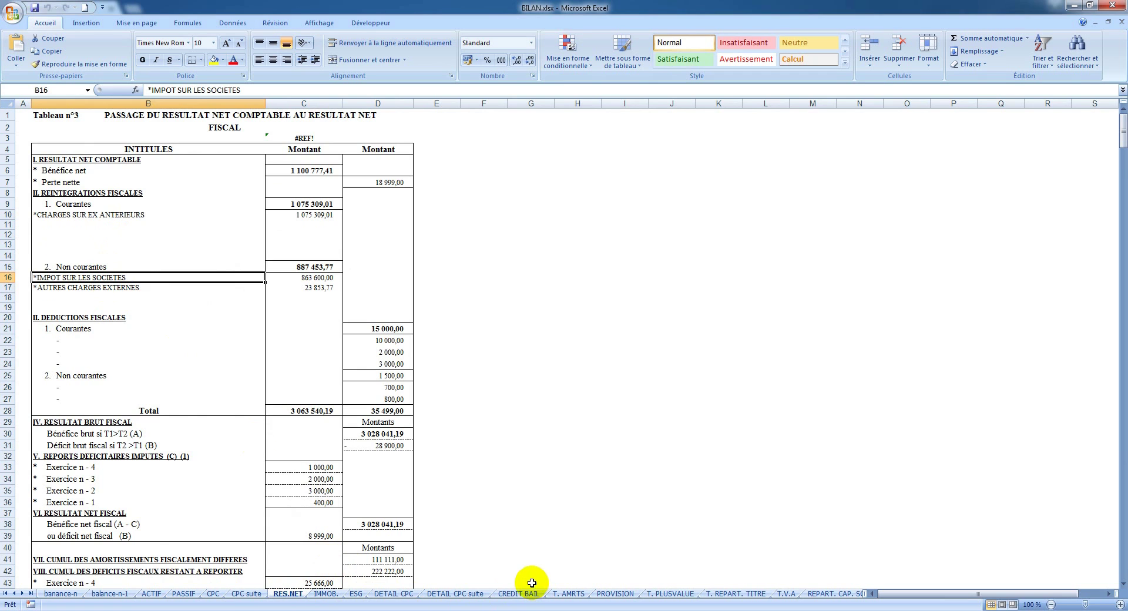
# - Check the first entries on the T. PLUSVALUE sheet, revisit the start of banance-n and return to the ACTIF sheet
pyautogui.click(670, 592)
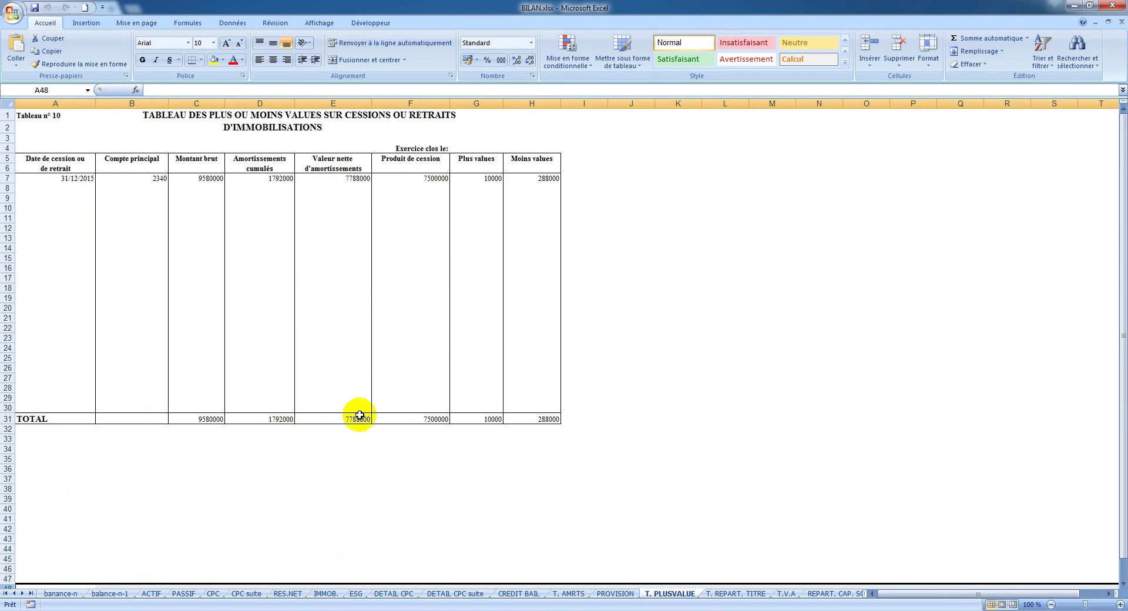
pyautogui.click(68, 188)
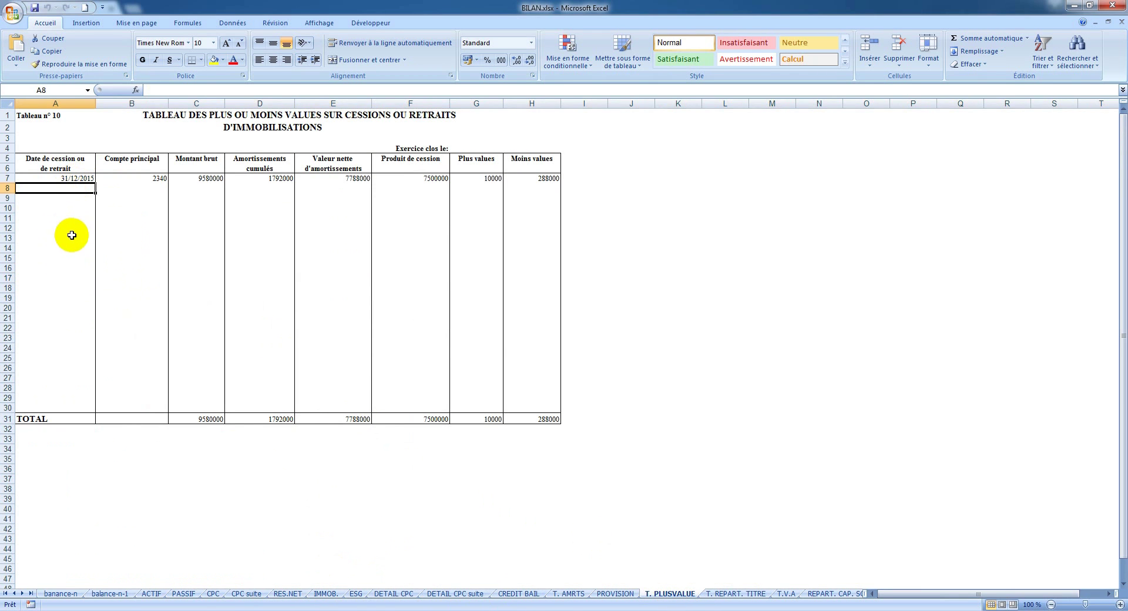
pyautogui.click(60, 593)
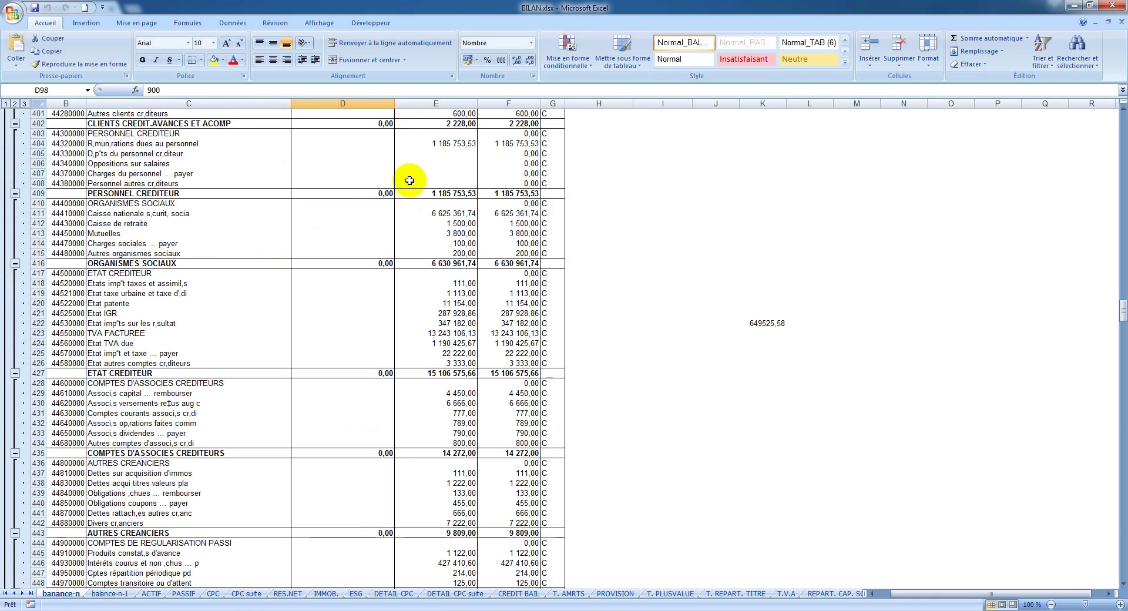
pyautogui.moveTo(1121, 311); pyautogui.dragTo(1120, 112)
pyautogui.click(154, 594)
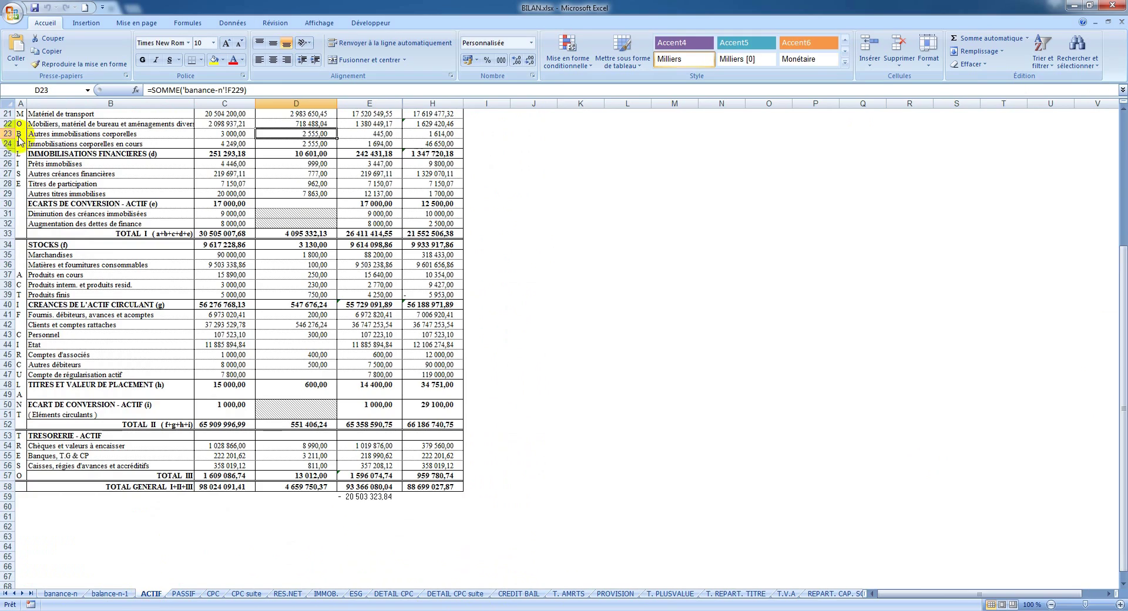
# - Save the workbook as XMetal 2016 Liasse fiscale in the AA Test folder and return to the banance-n sheet
pyautogui.click(12, 12)
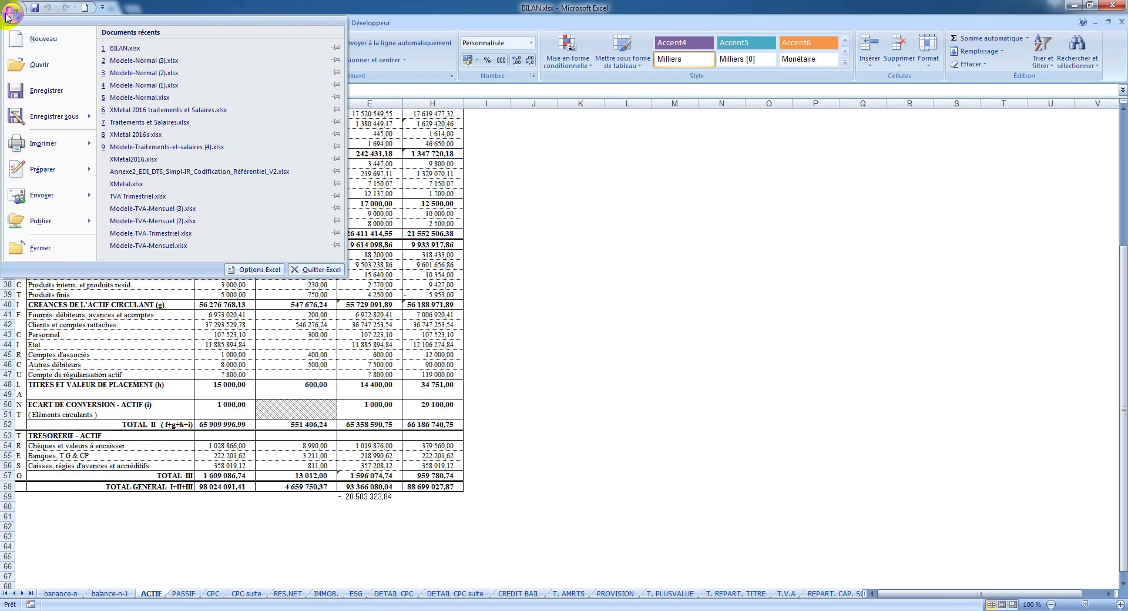
pyautogui.click(43, 116)
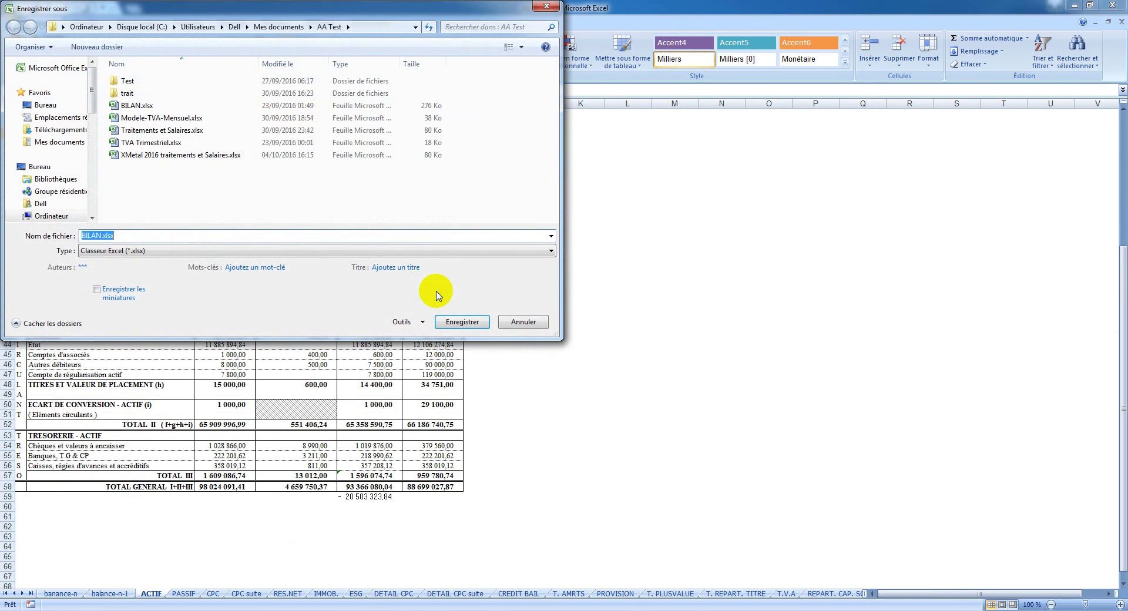
pyautogui.write('X')
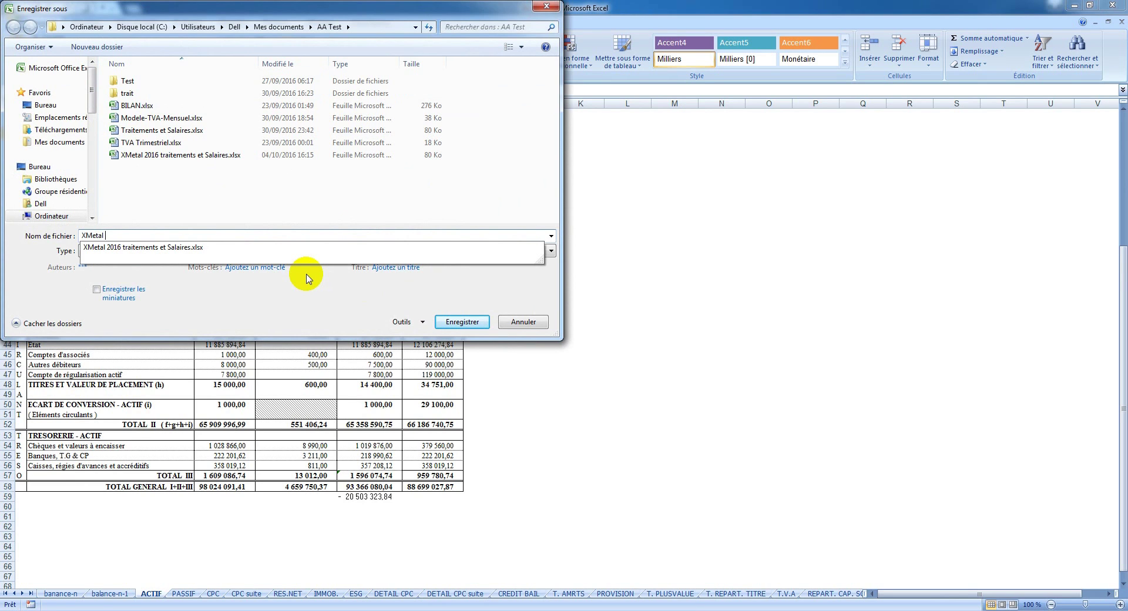
pyautogui.write('Metal 2016 Liasse fiscale')
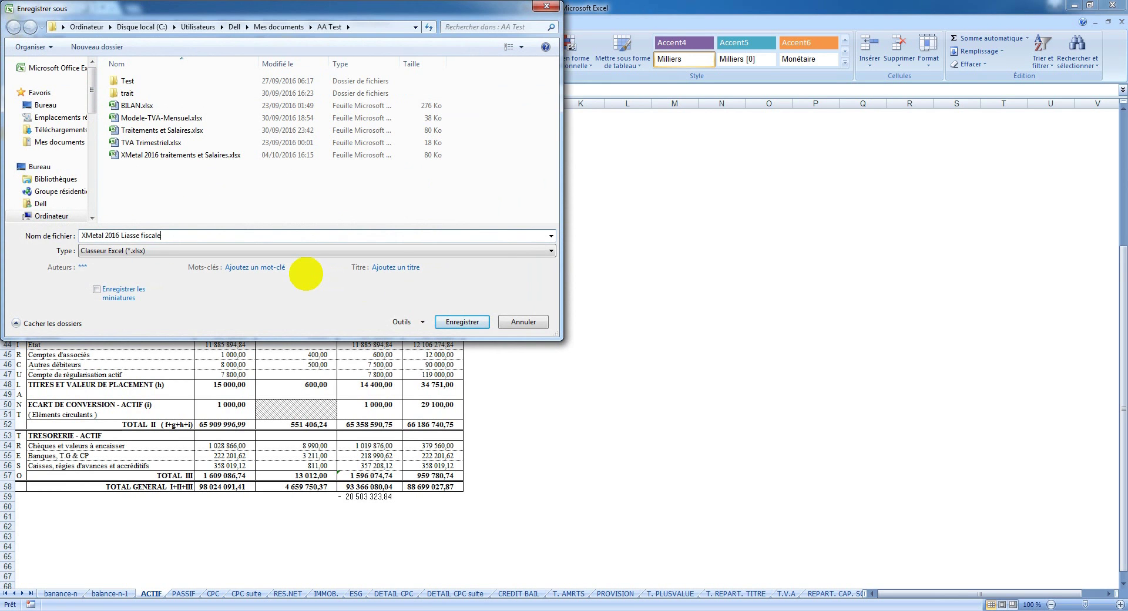
pyautogui.press('Return')
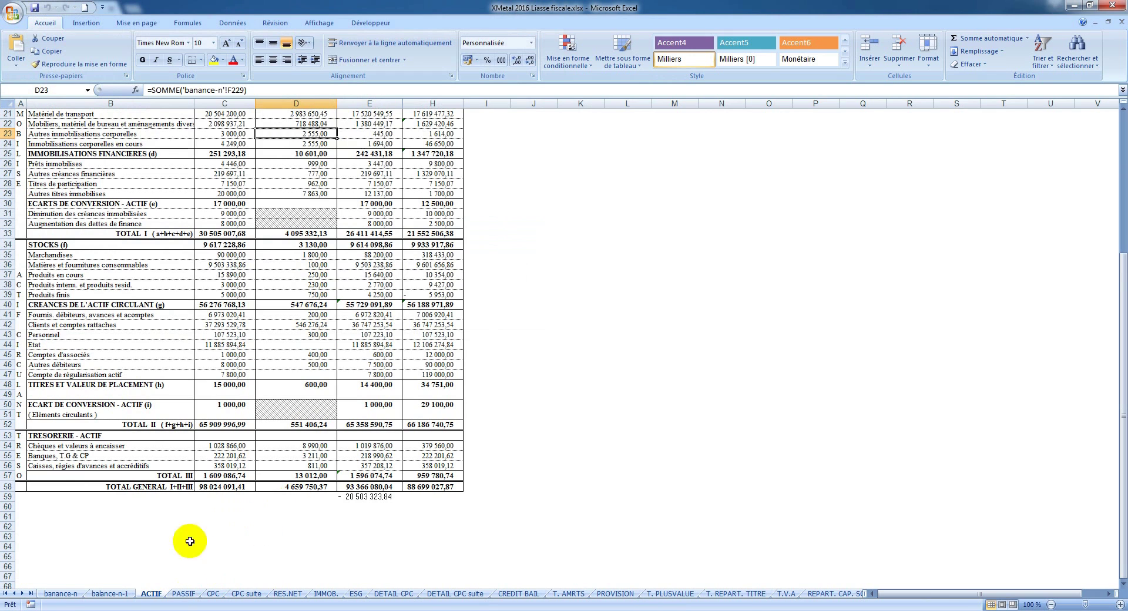
pyautogui.click(61, 594)
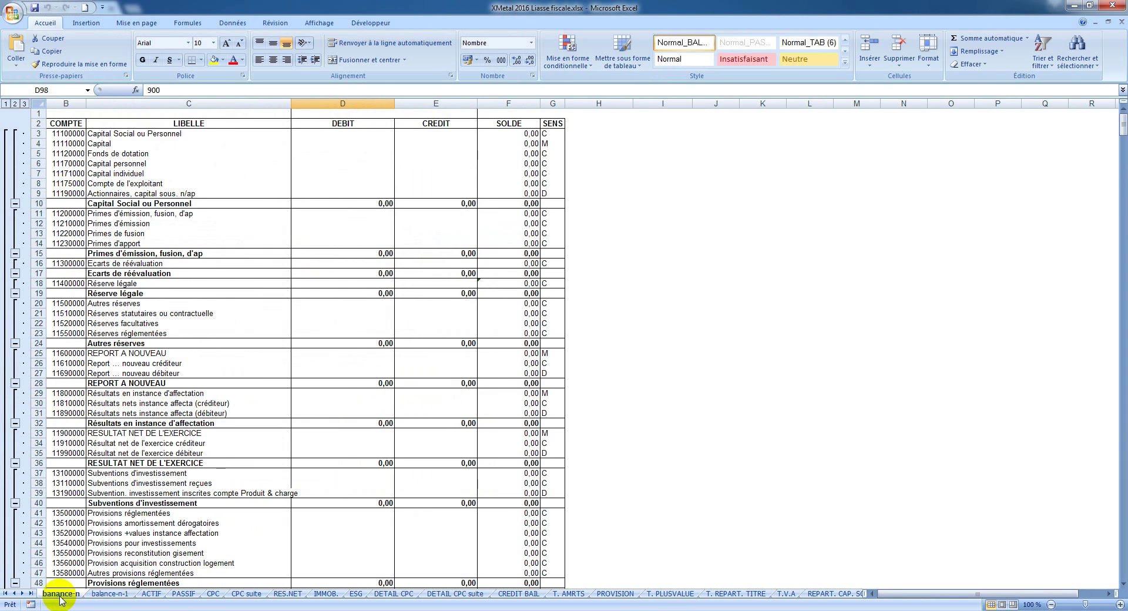
# - Switch to the EDI Injaz site in Chrome and choose X-Metal as the company for the IR/IS transformation
pyautogui.moveTo(170, 610)
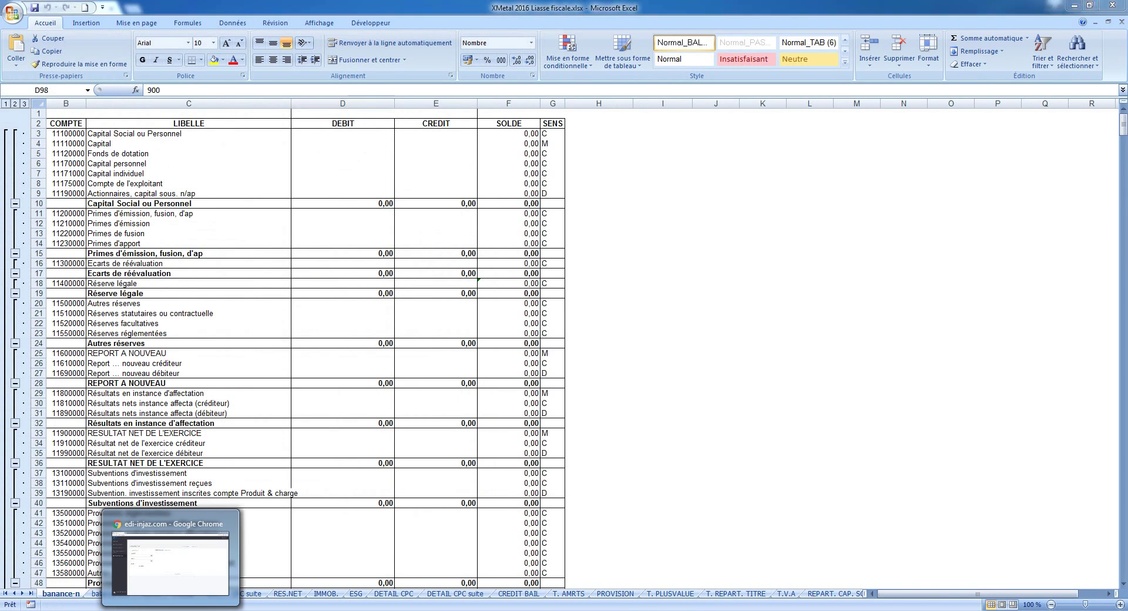
pyautogui.click(170, 558)
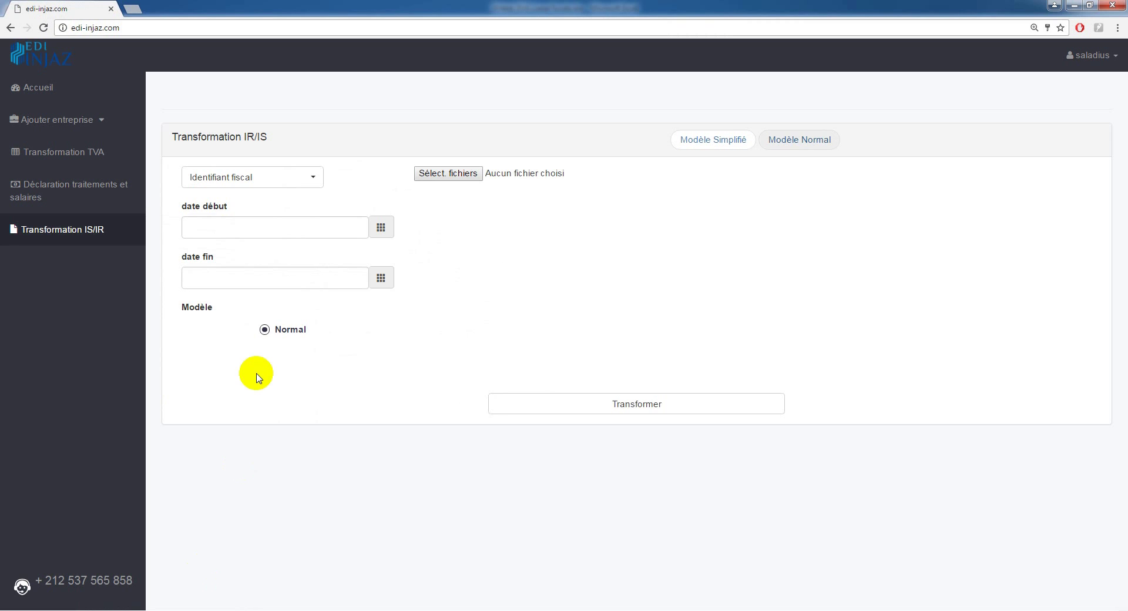
pyautogui.click(244, 170)
pyautogui.click(226, 254)
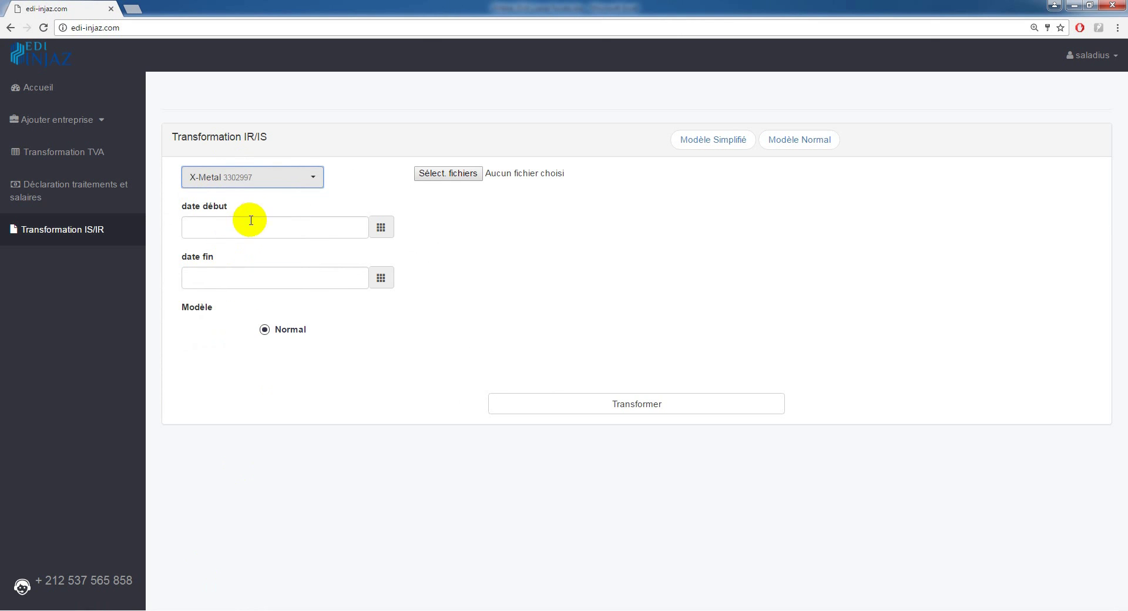
pyautogui.click(270, 227)
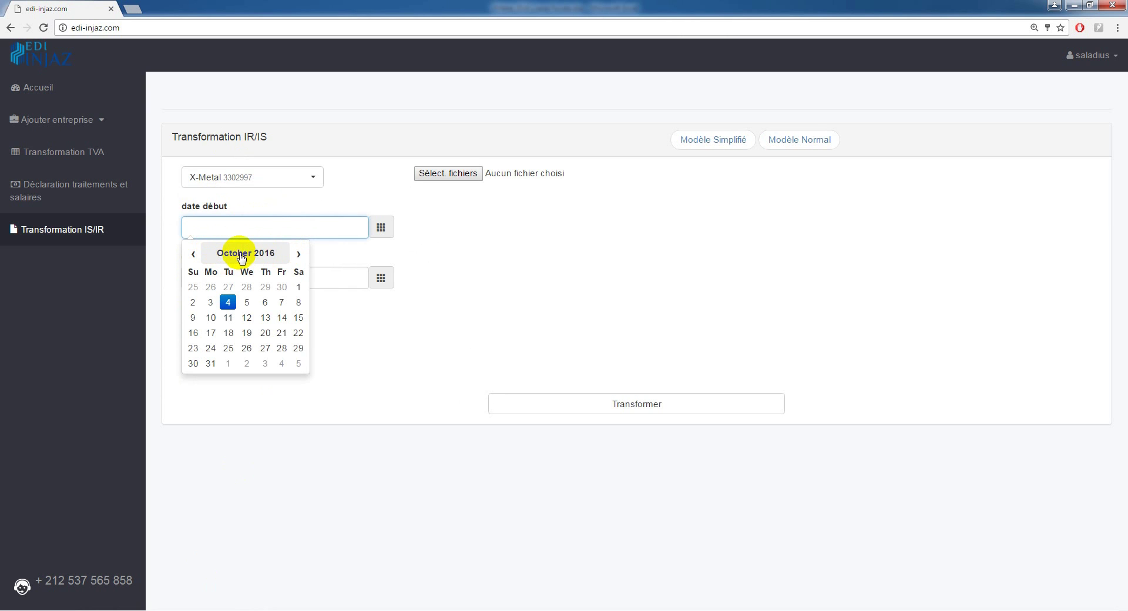
pyautogui.click(241, 257)
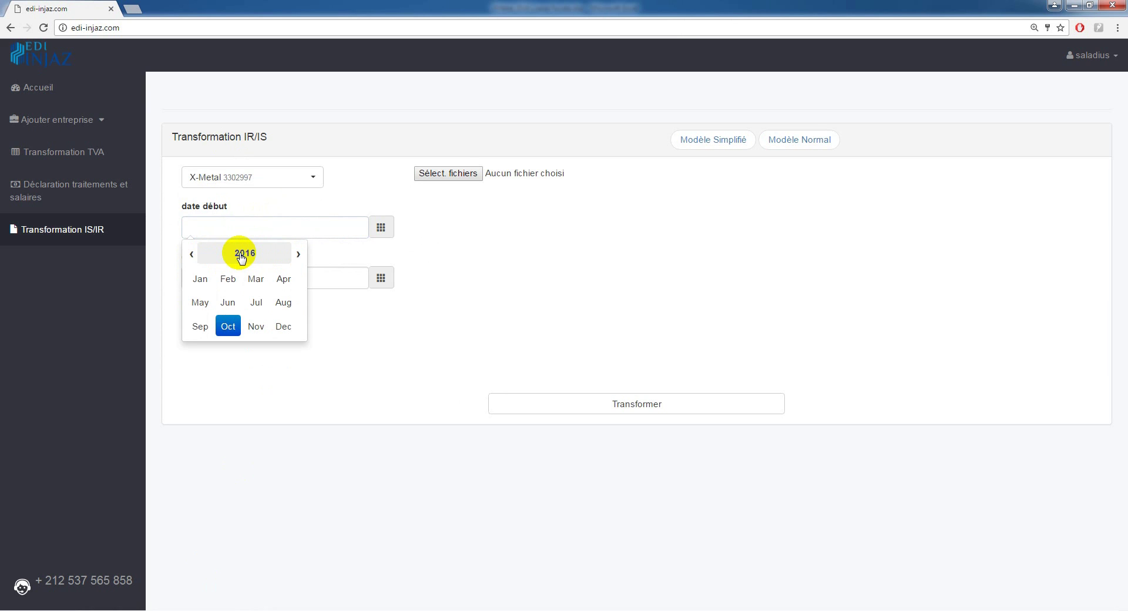
pyautogui.click(241, 256)
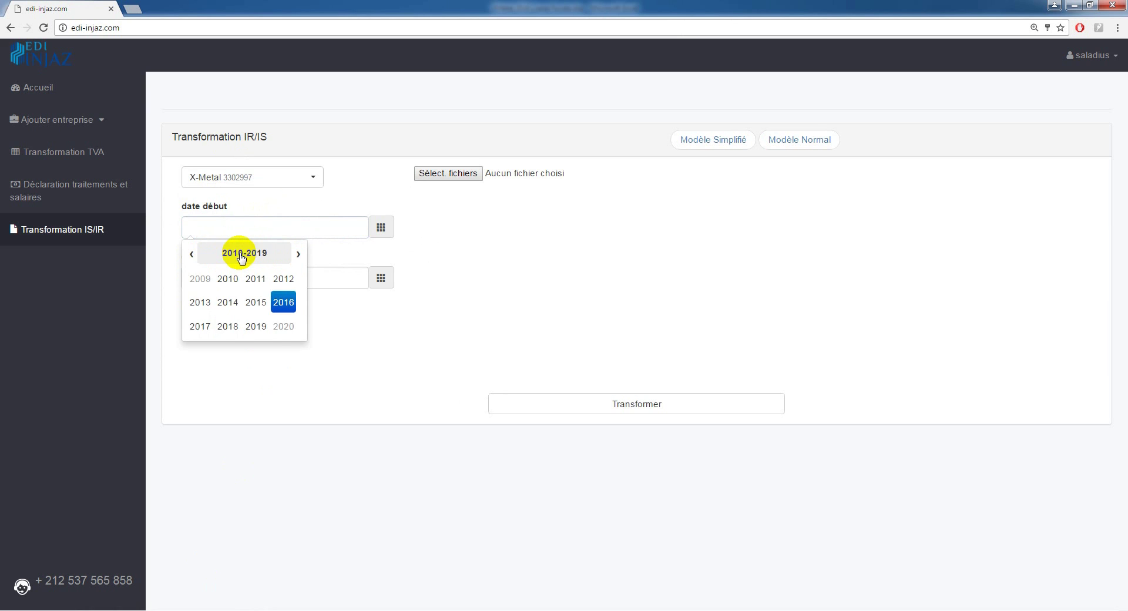
pyautogui.click(353, 172)
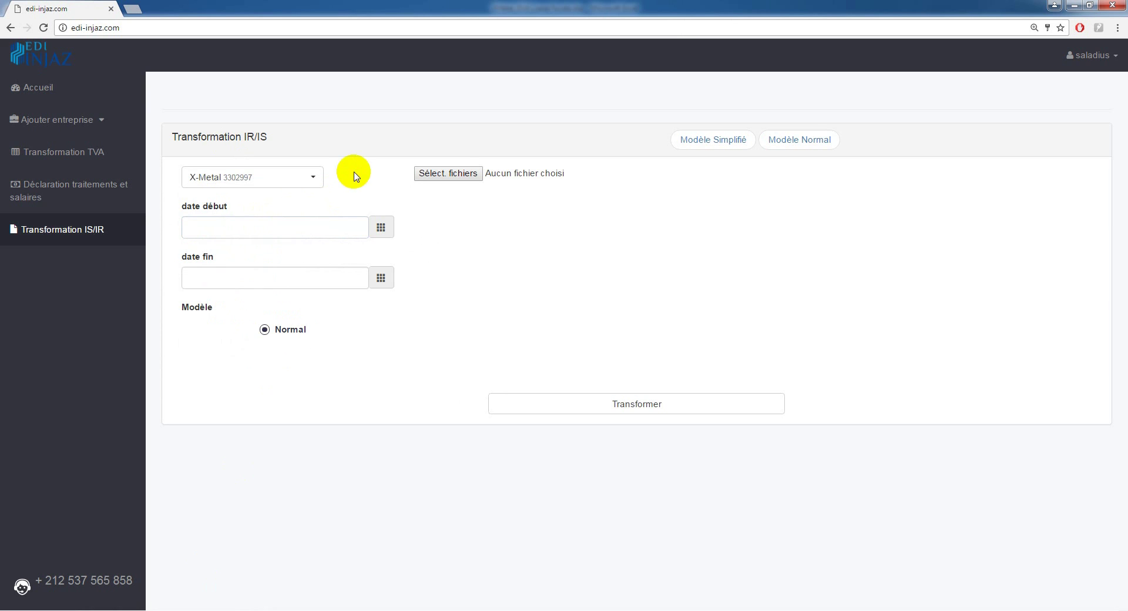
# - Set the transformation's start date (date début) to 01/01/2016
pyautogui.click(248, 225)
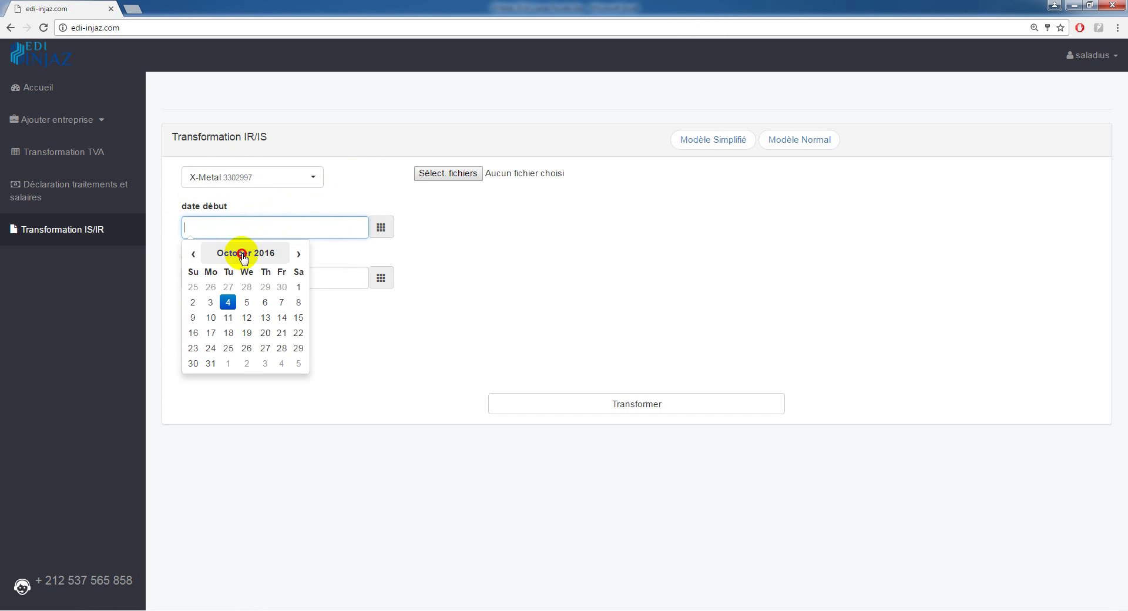
pyautogui.click(243, 256)
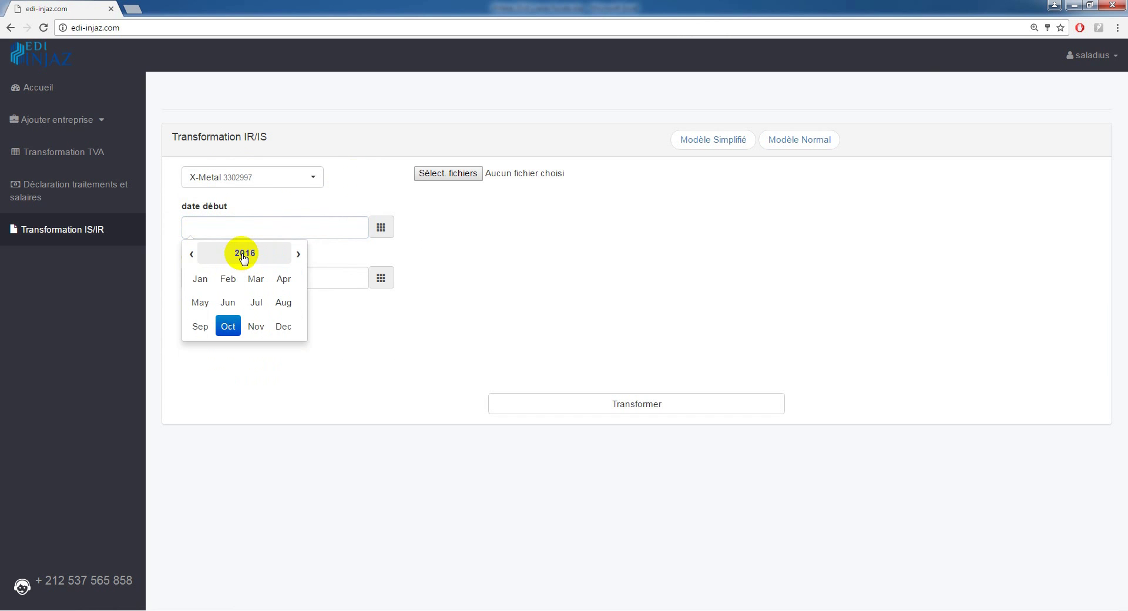
pyautogui.click(201, 280)
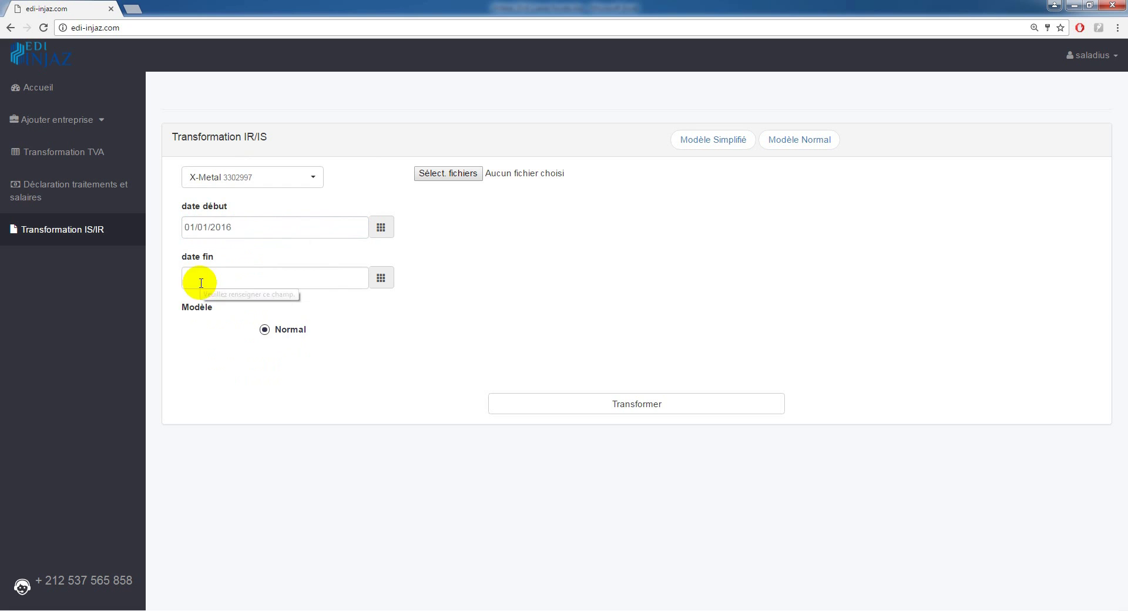
# - Set the transformation's end date (date fin) to 12/31/2016
pyautogui.click(248, 276)
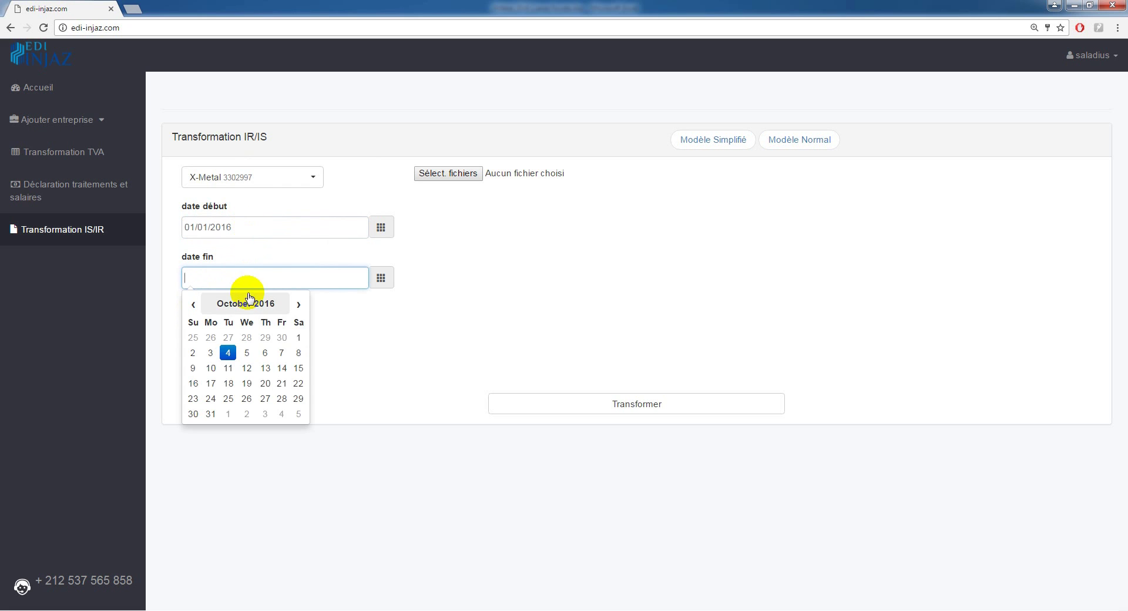
pyautogui.click(244, 303)
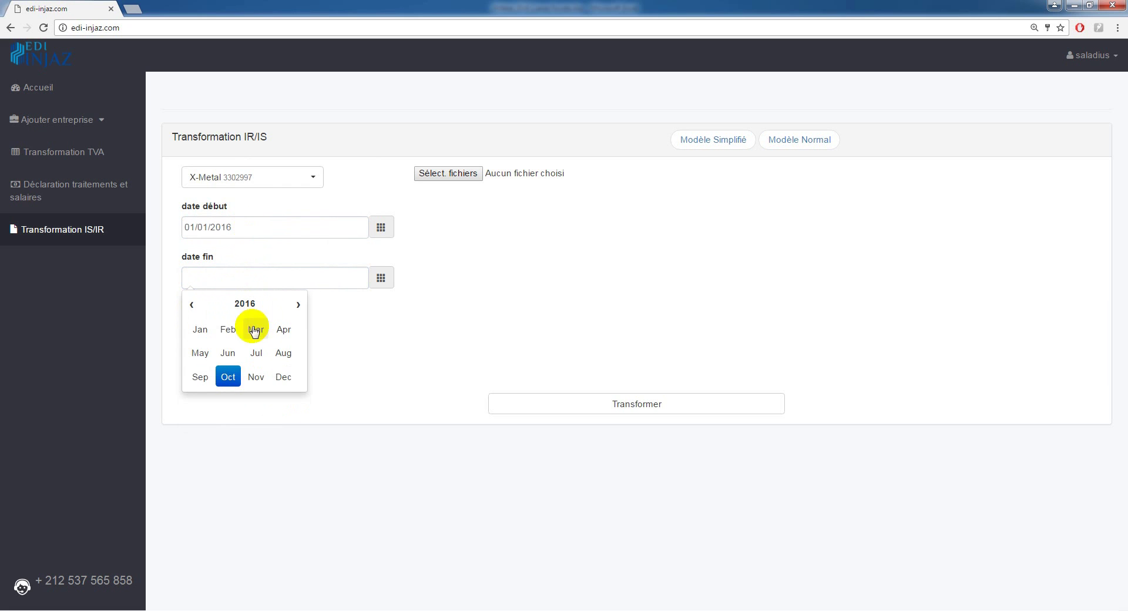
pyautogui.click(287, 380)
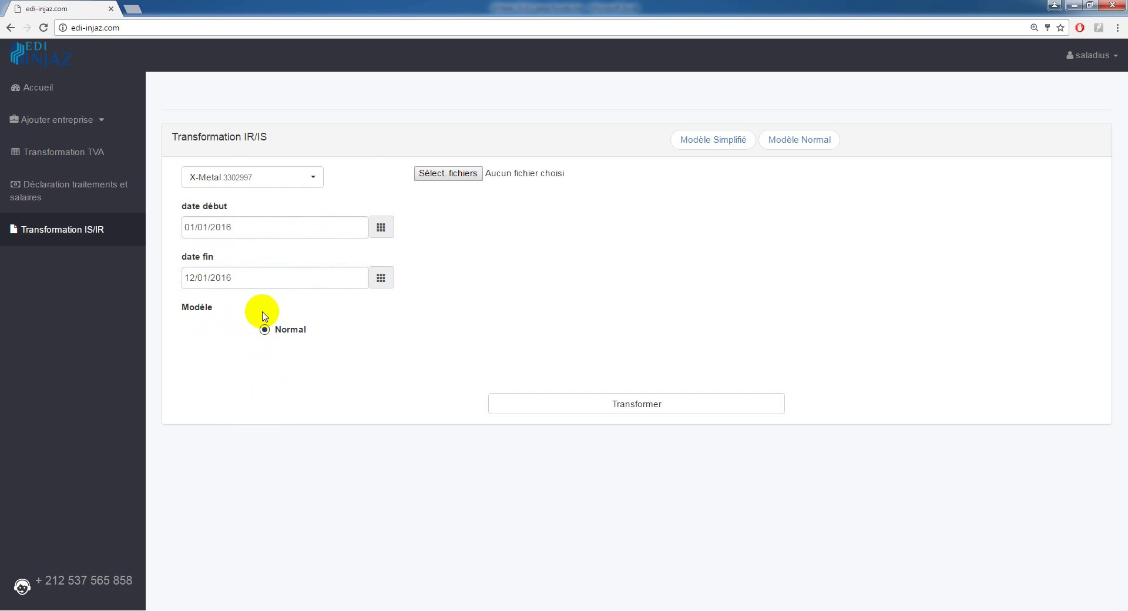
pyautogui.click(270, 278)
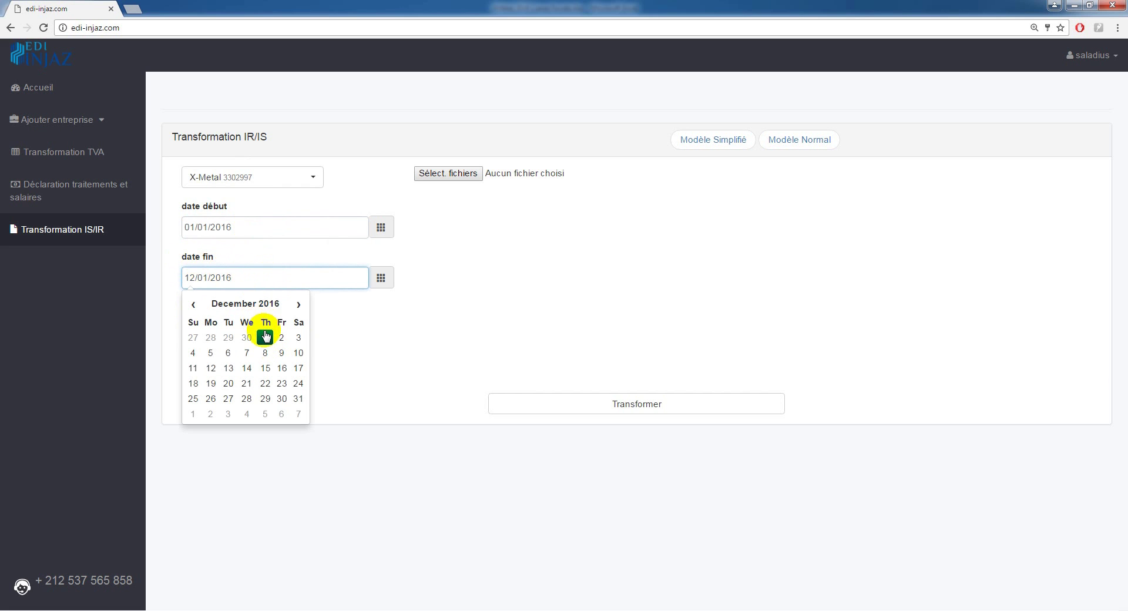
pyautogui.click(298, 398)
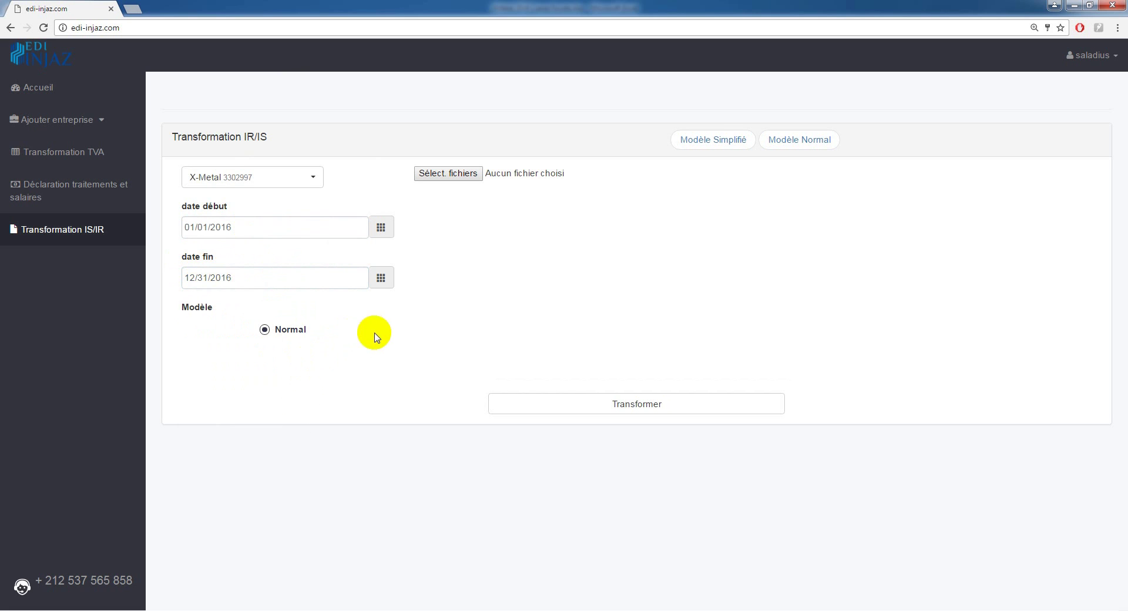
# - Attach XMetal 2016 Liasse fiscale.xlsx from the AA Test folder in Mes documents and launch the transformation
pyautogui.click(434, 172)
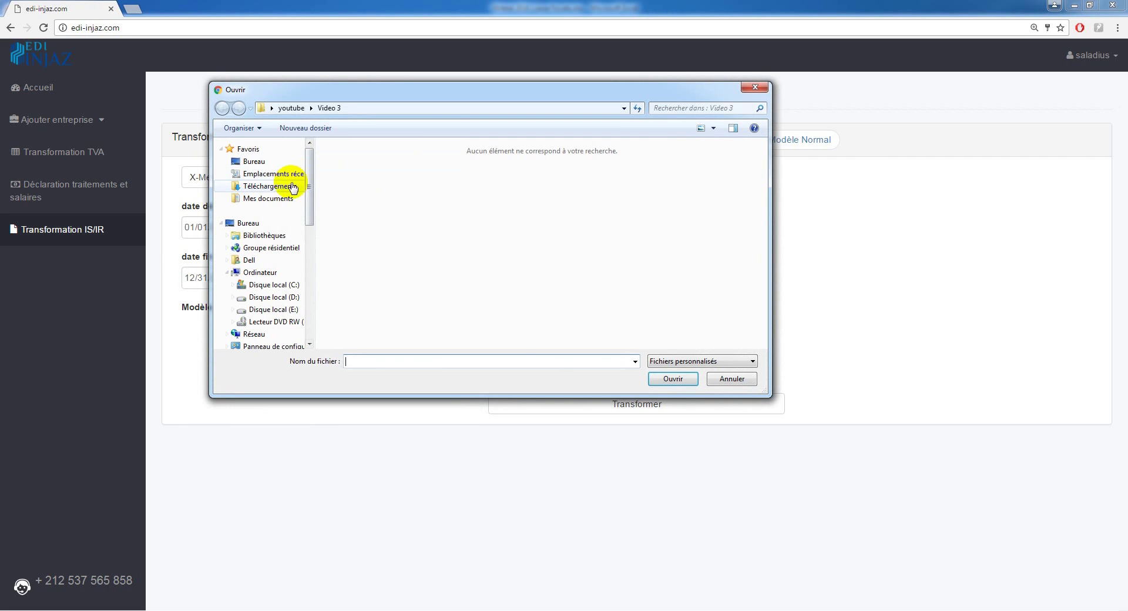
pyautogui.click(283, 198)
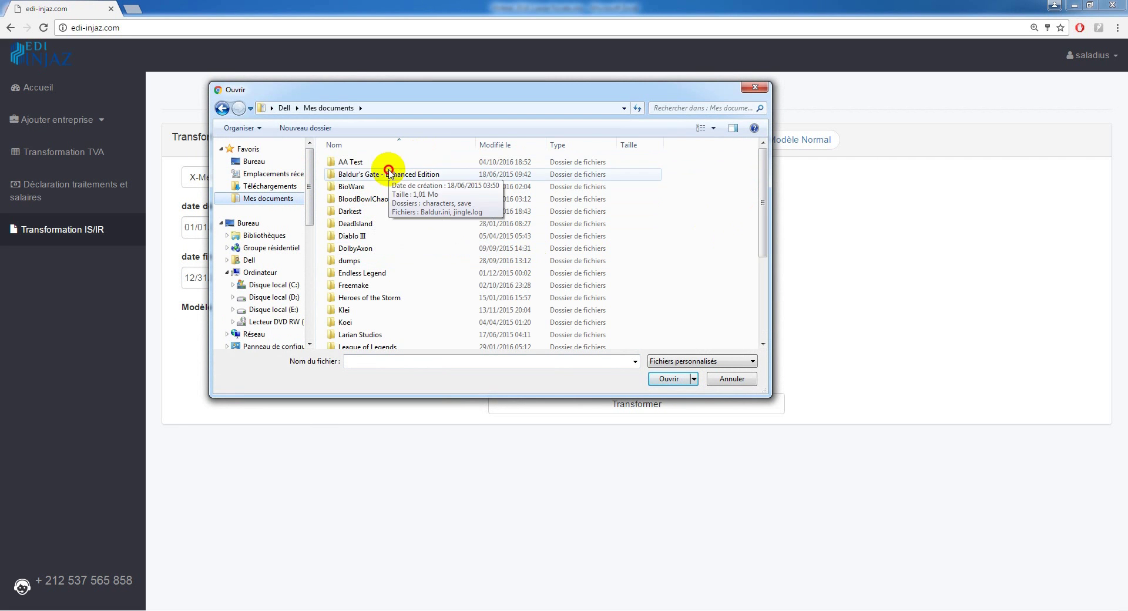
pyautogui.doubleClick(390, 161)
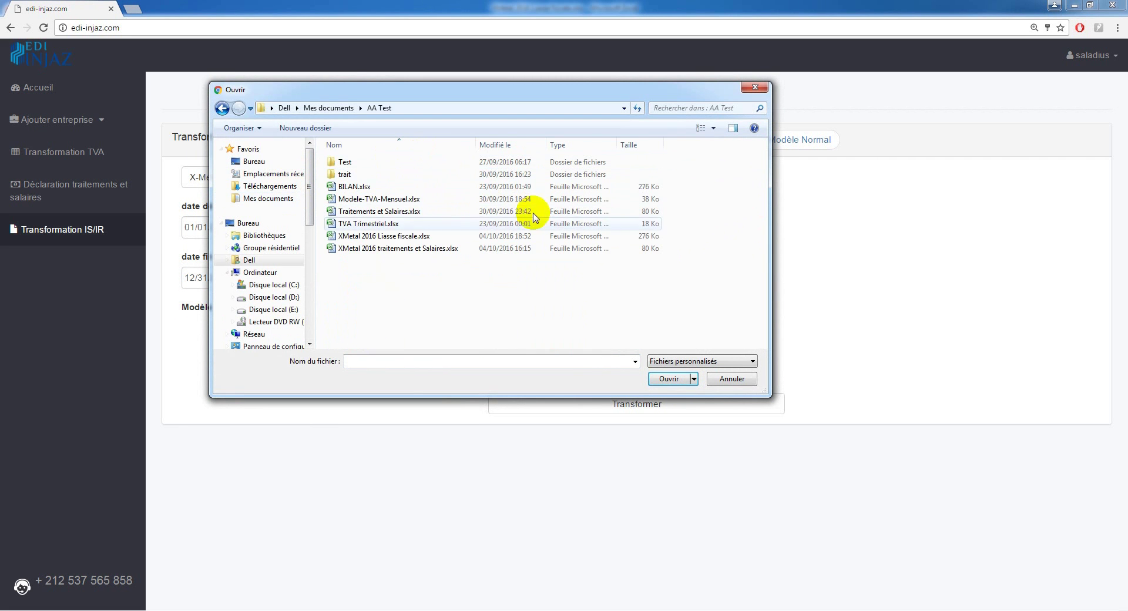
pyautogui.click(411, 236)
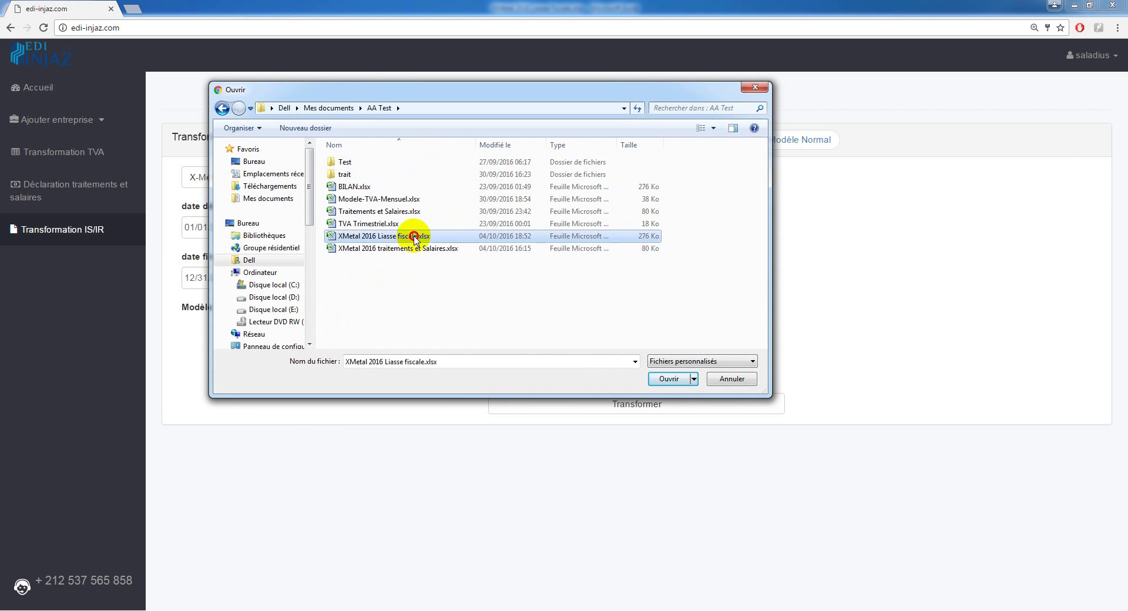
pyautogui.click(668, 378)
pyautogui.click(634, 406)
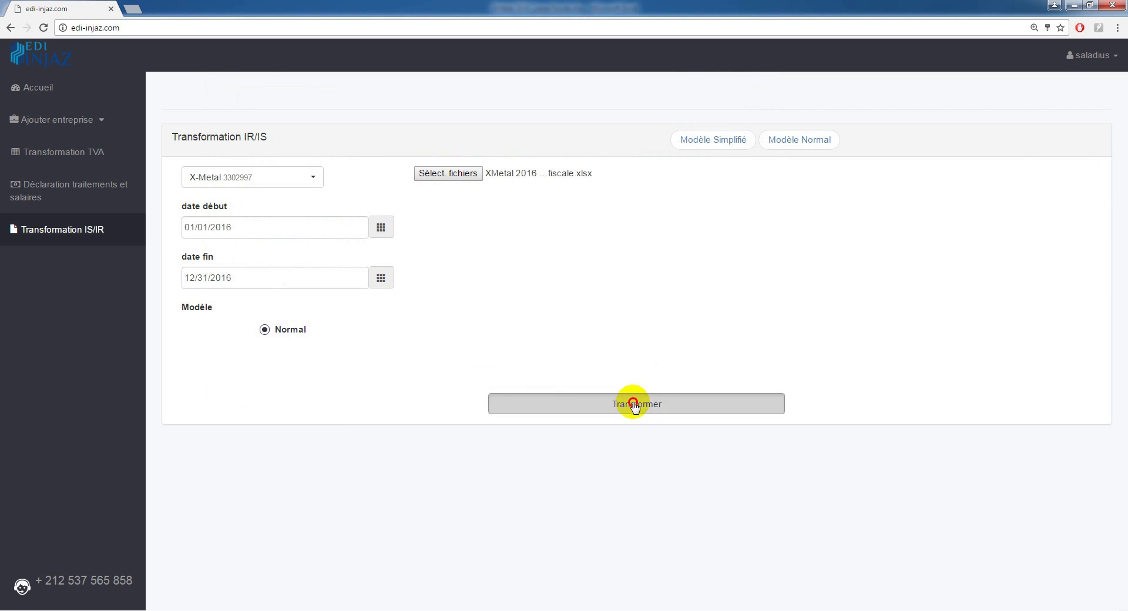